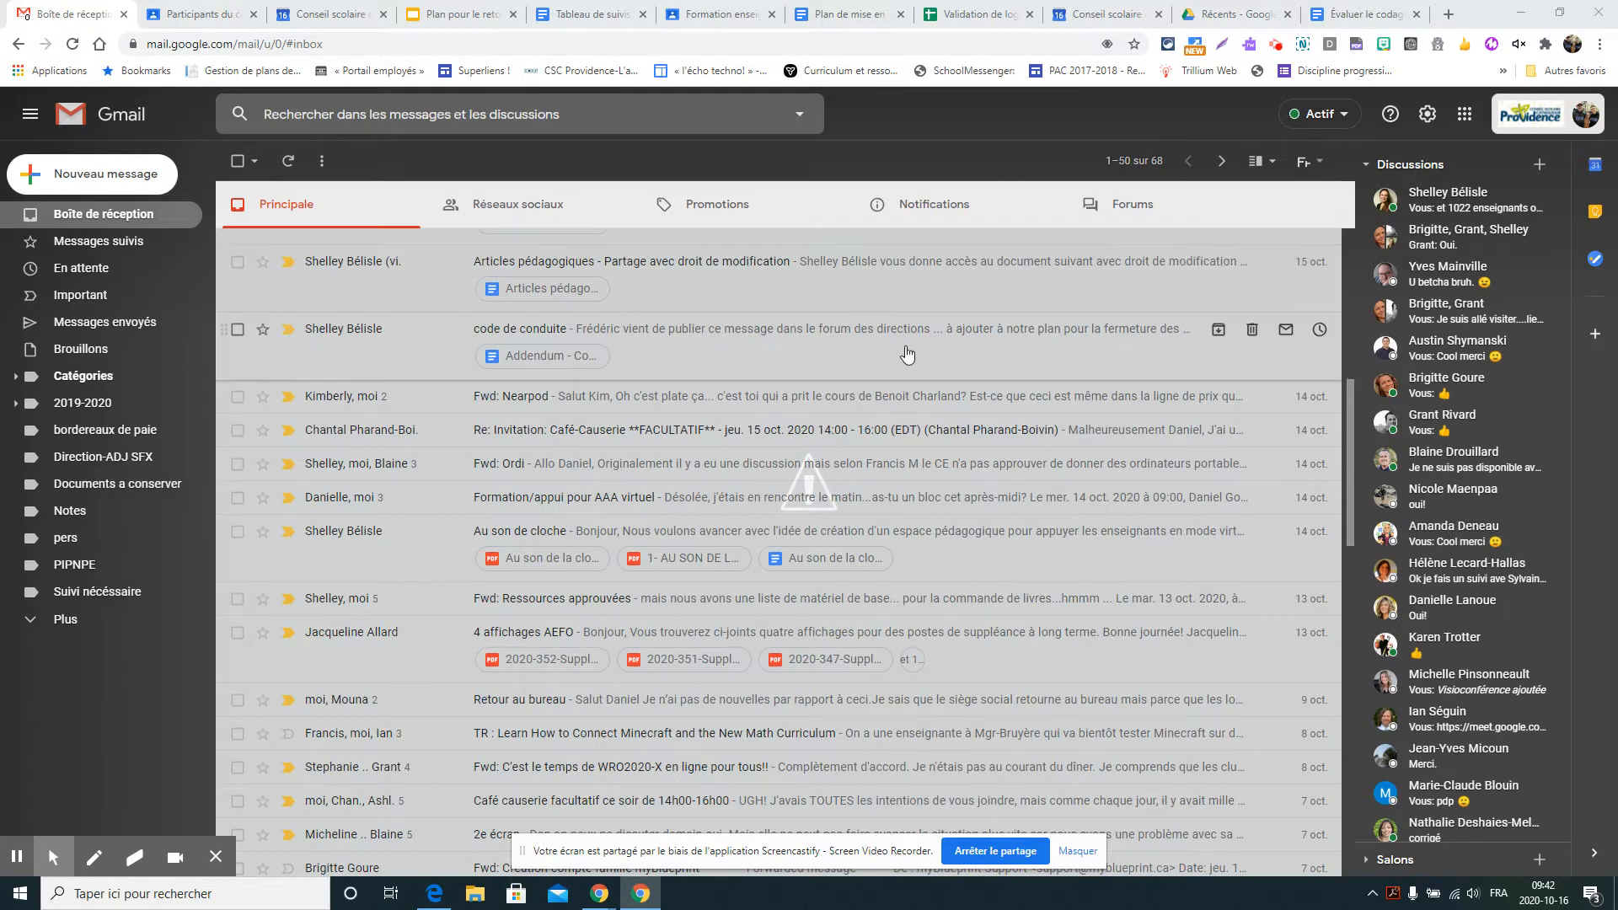
- Switch from Gmail to Google Classroom
click(1464, 115)
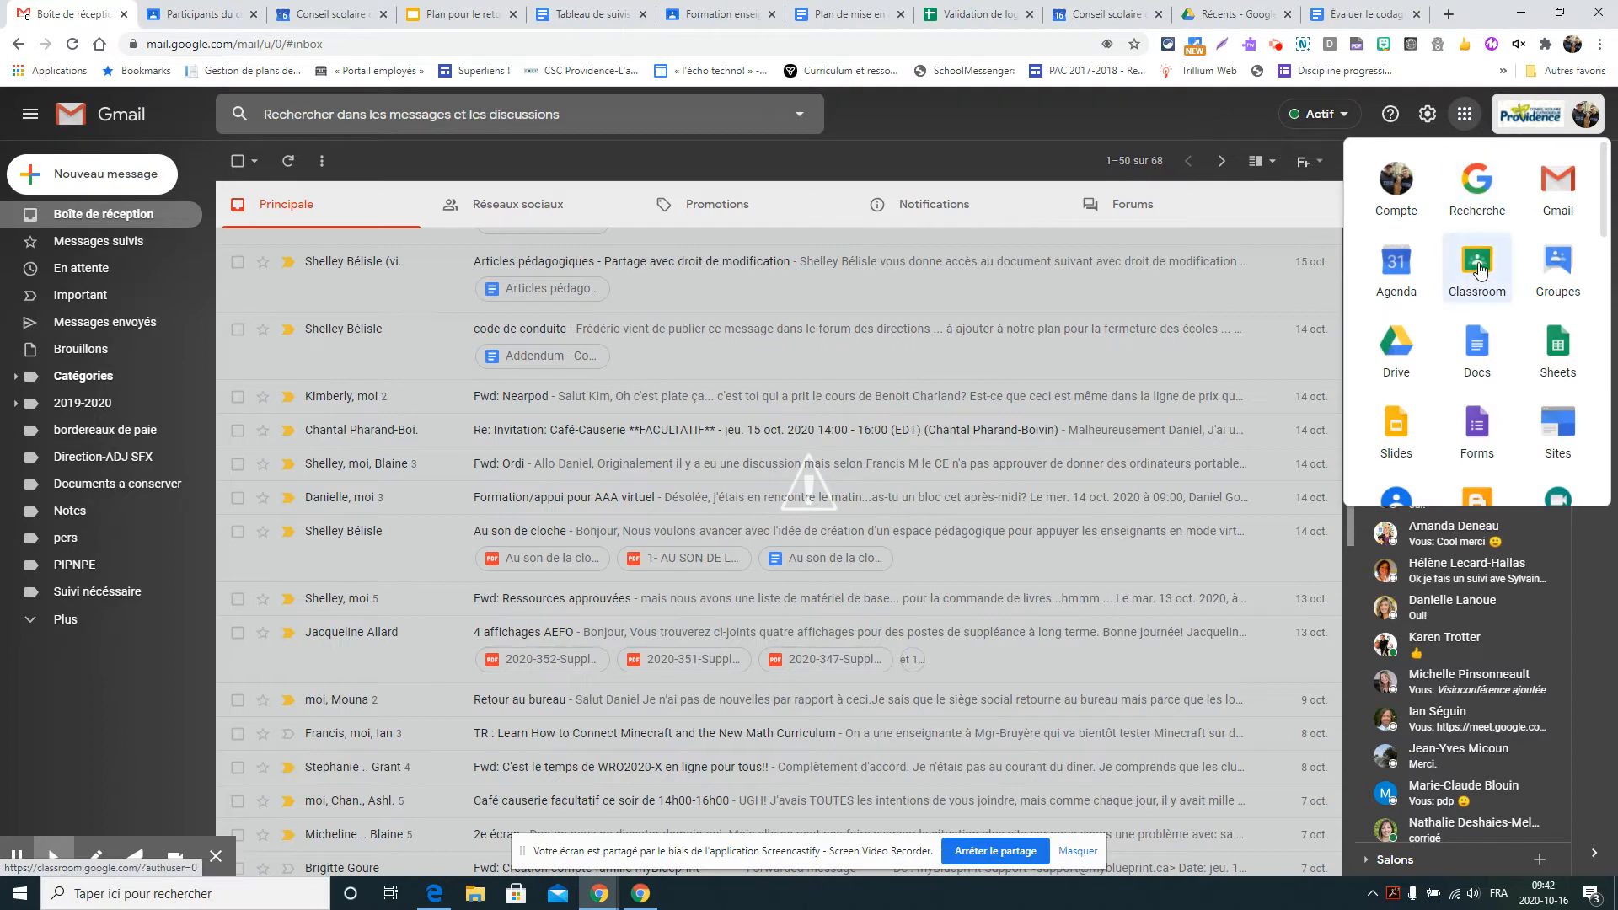
mouse_move(1604, 214)
mouse_down()
mouse_move(1609, 342)
mouse_move(1605, 215)
mouse_up()
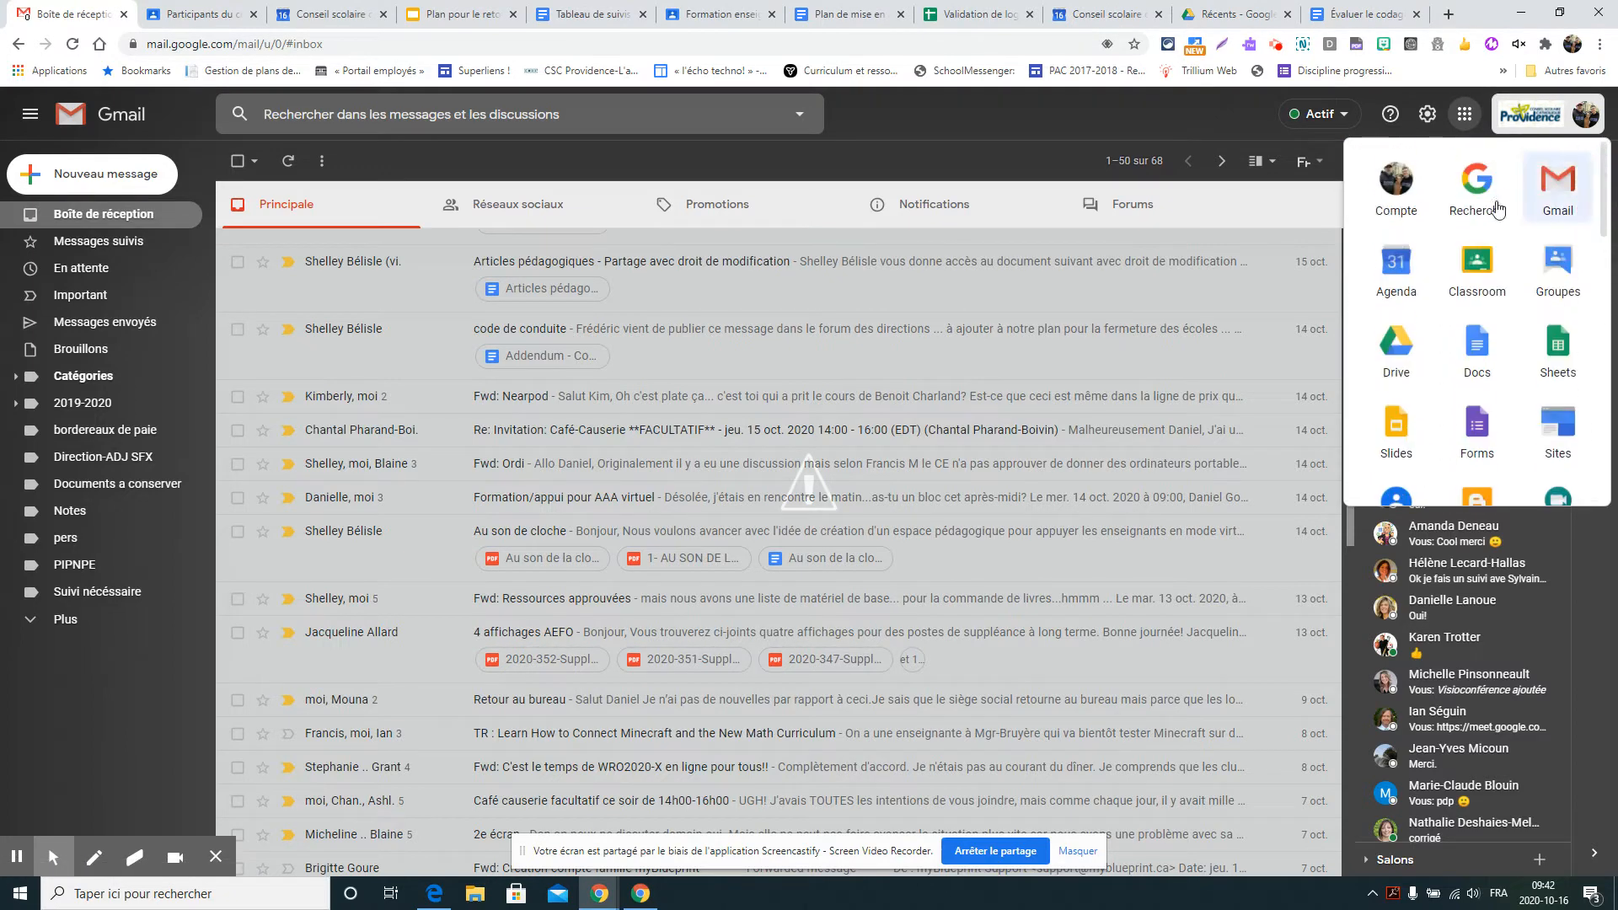
click(1481, 268)
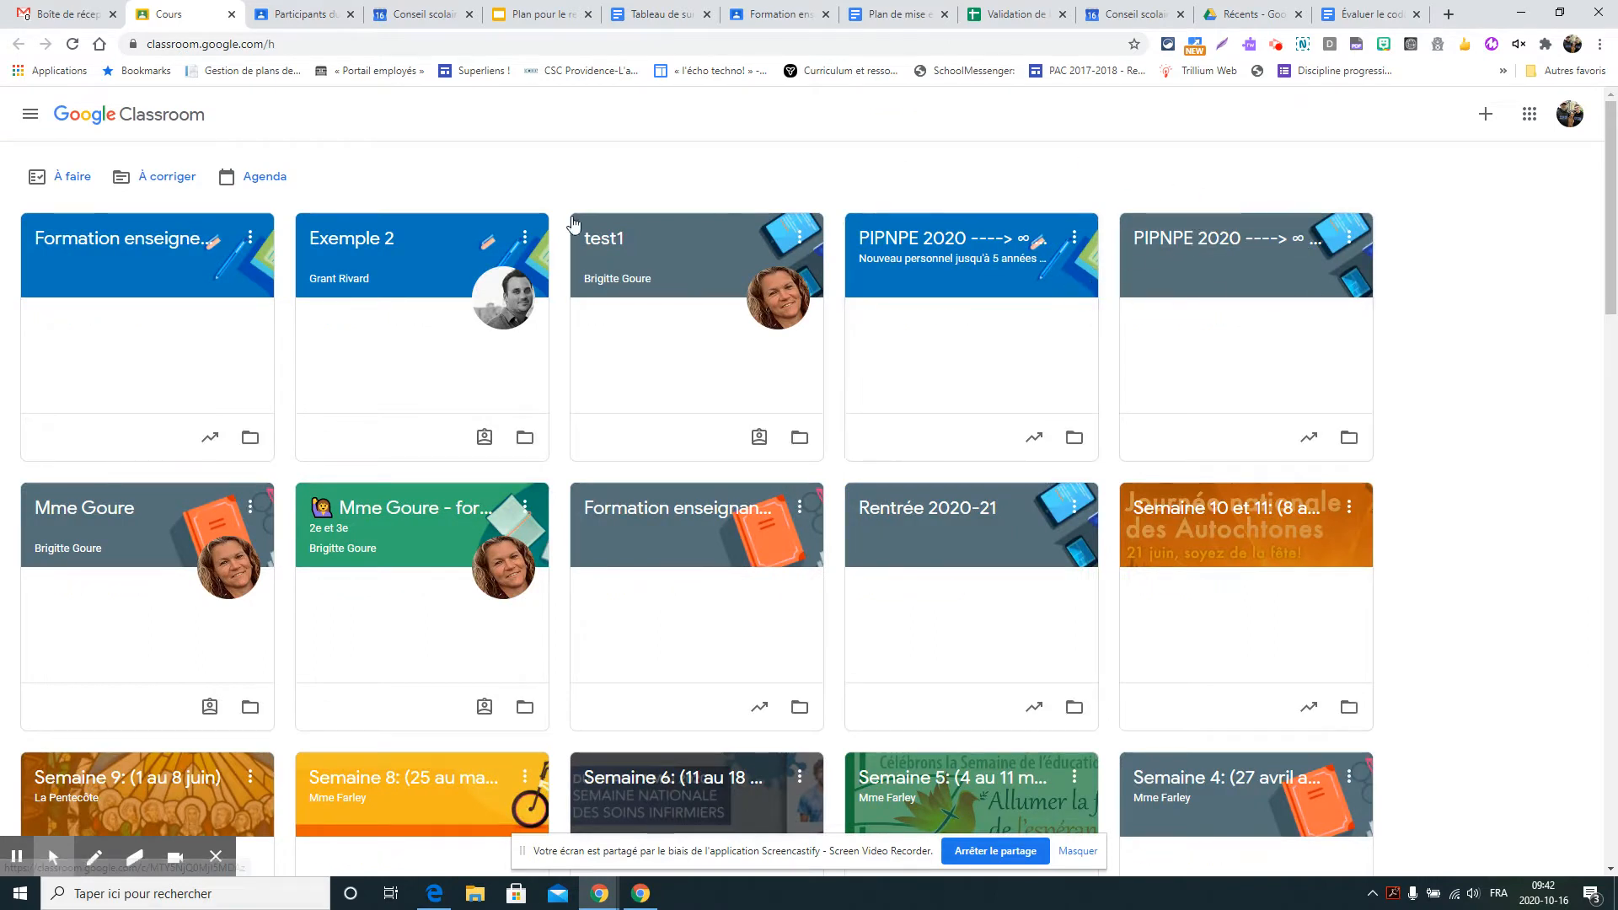
- Create a new course, entering the teacher's class name as the course name and leaving the optional fields empty
click(1486, 118)
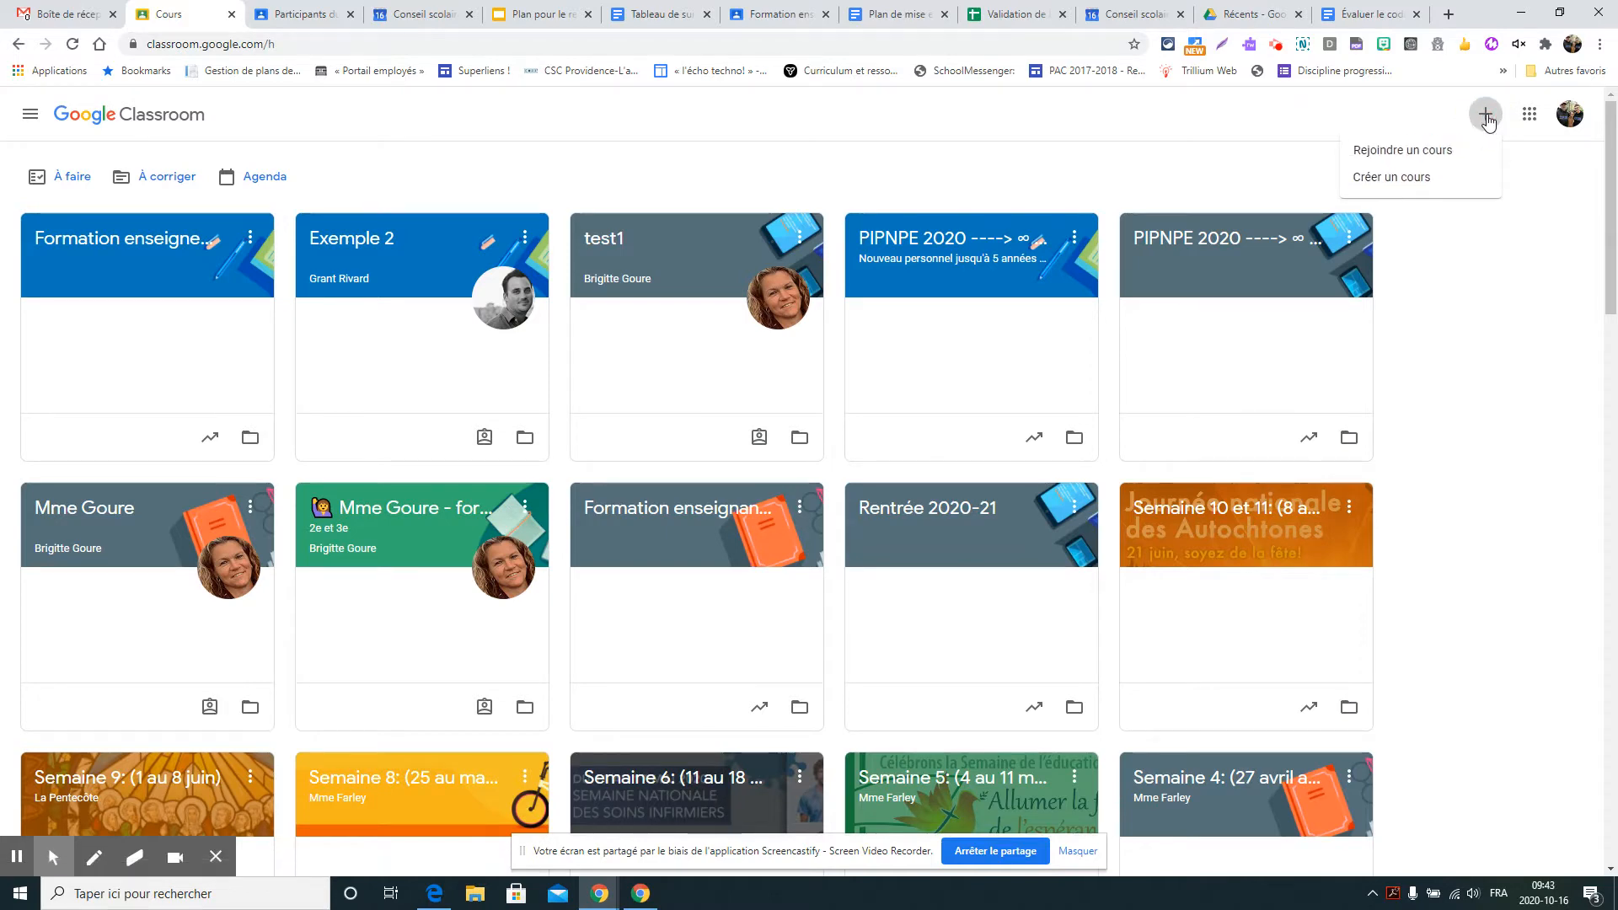
click(1396, 179)
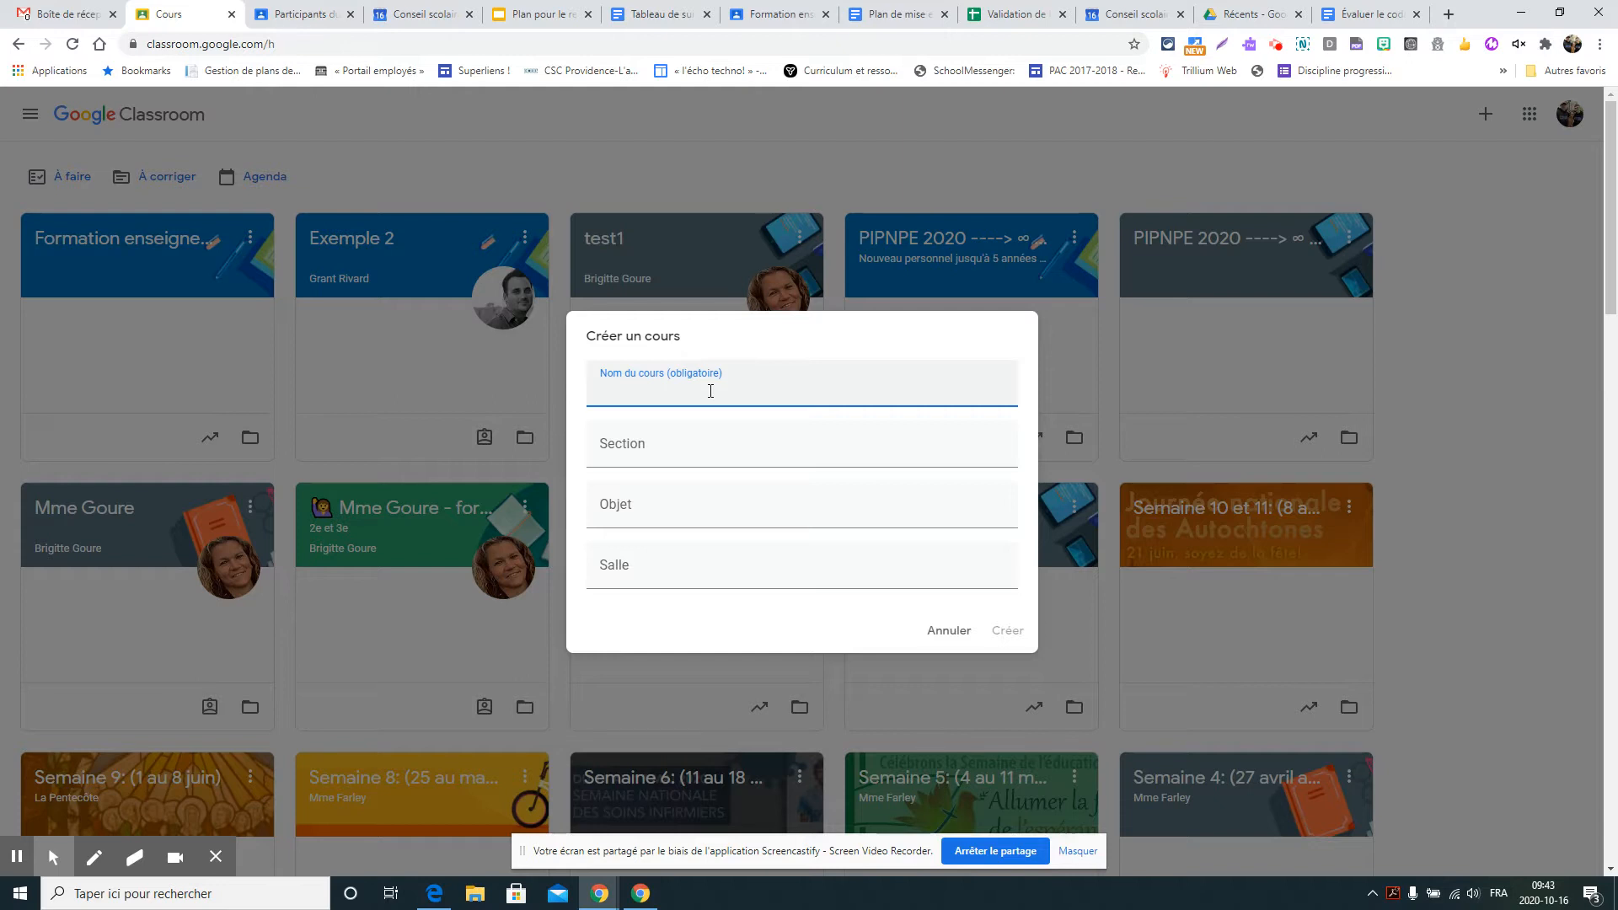
text(Classe de M.Goulet)
click(1009, 633)
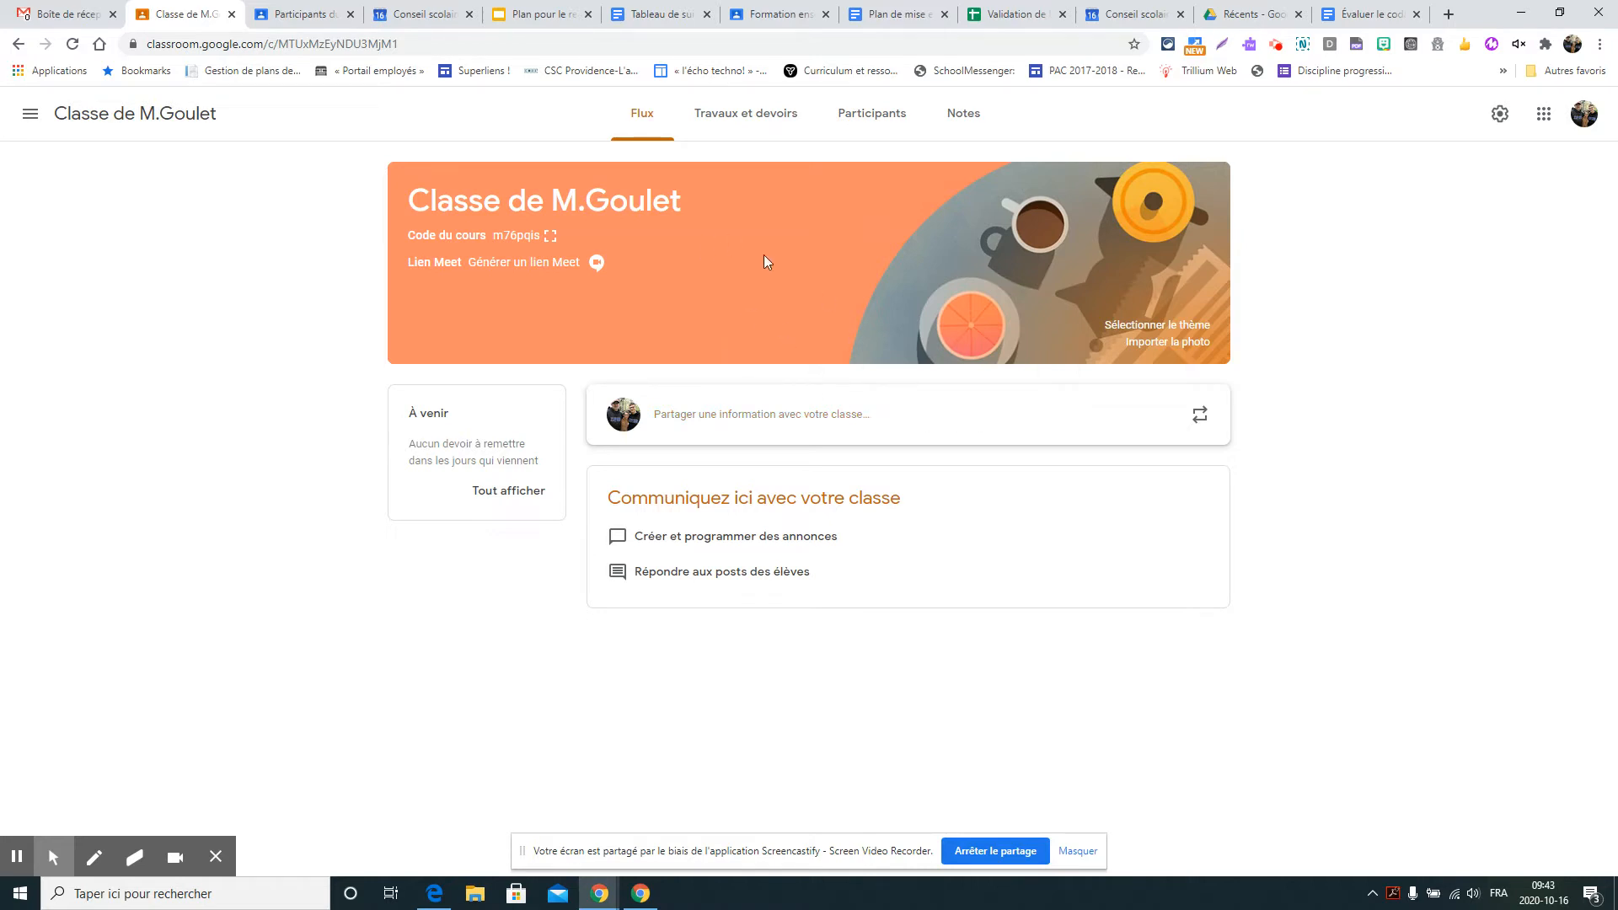
- Open the student invitation form among the course participants and highlight the full invitation link
click(868, 121)
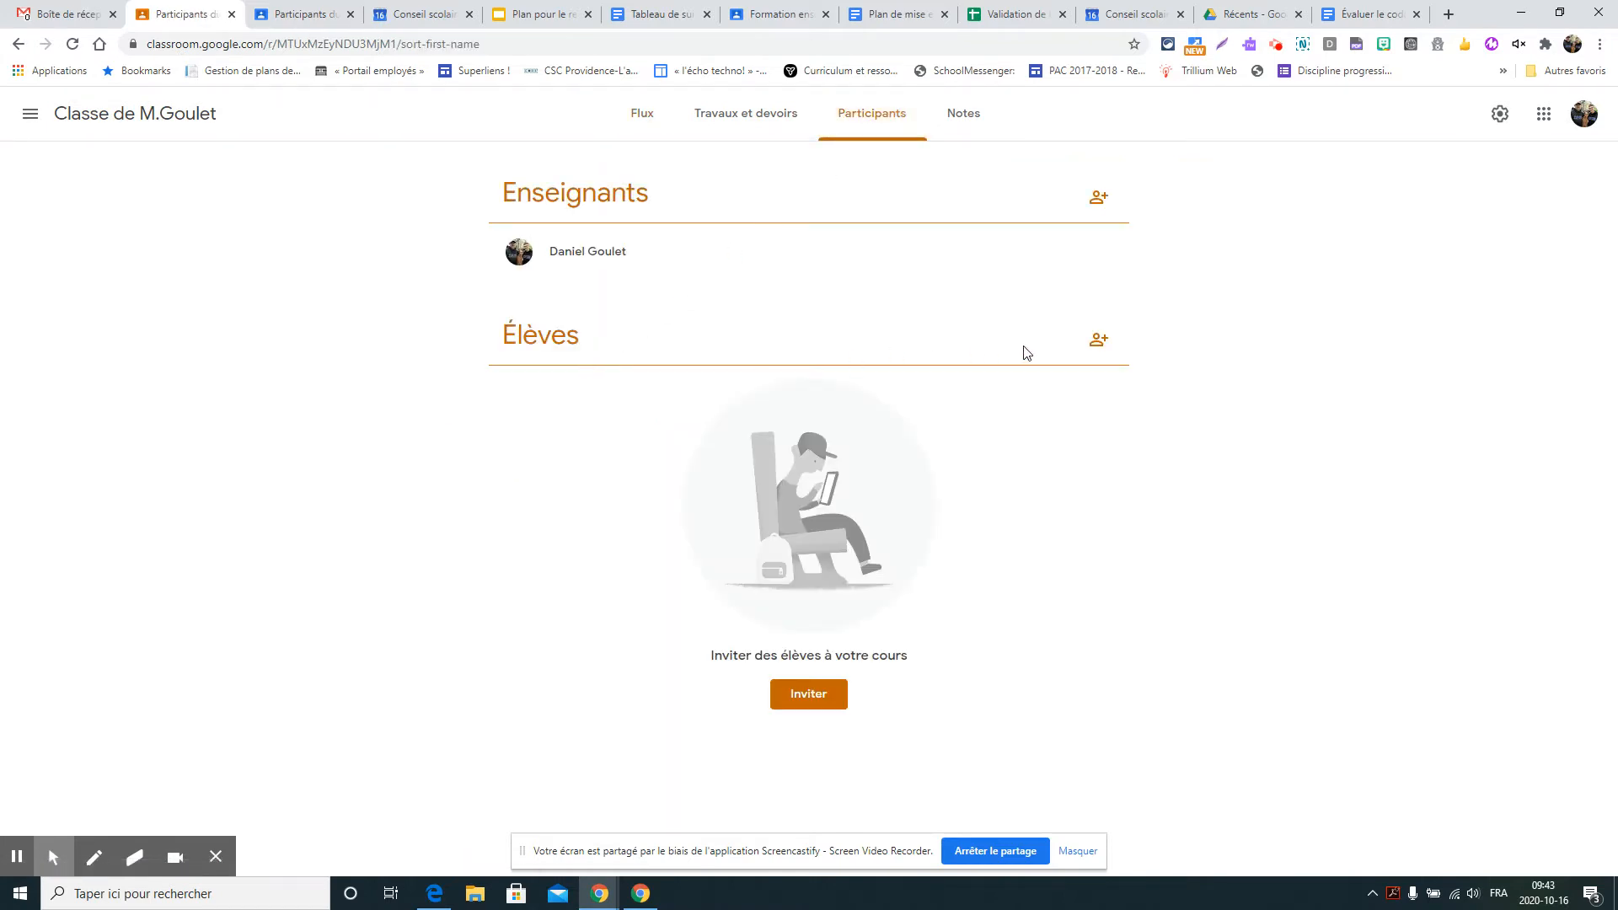
click(1099, 346)
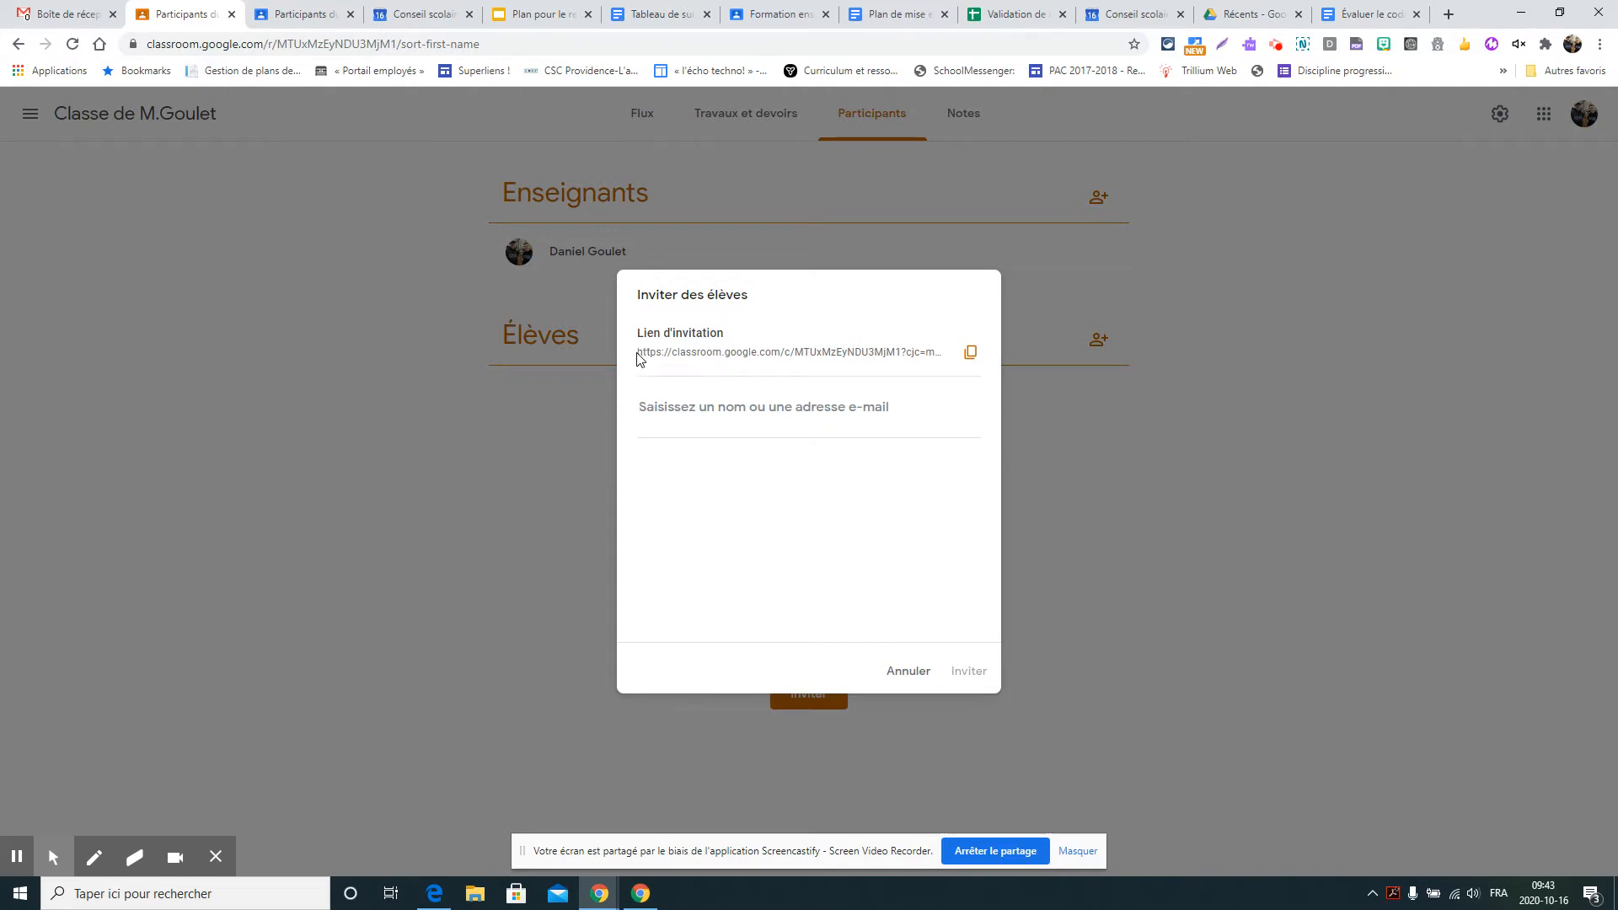
drag(639, 353, 980, 358)
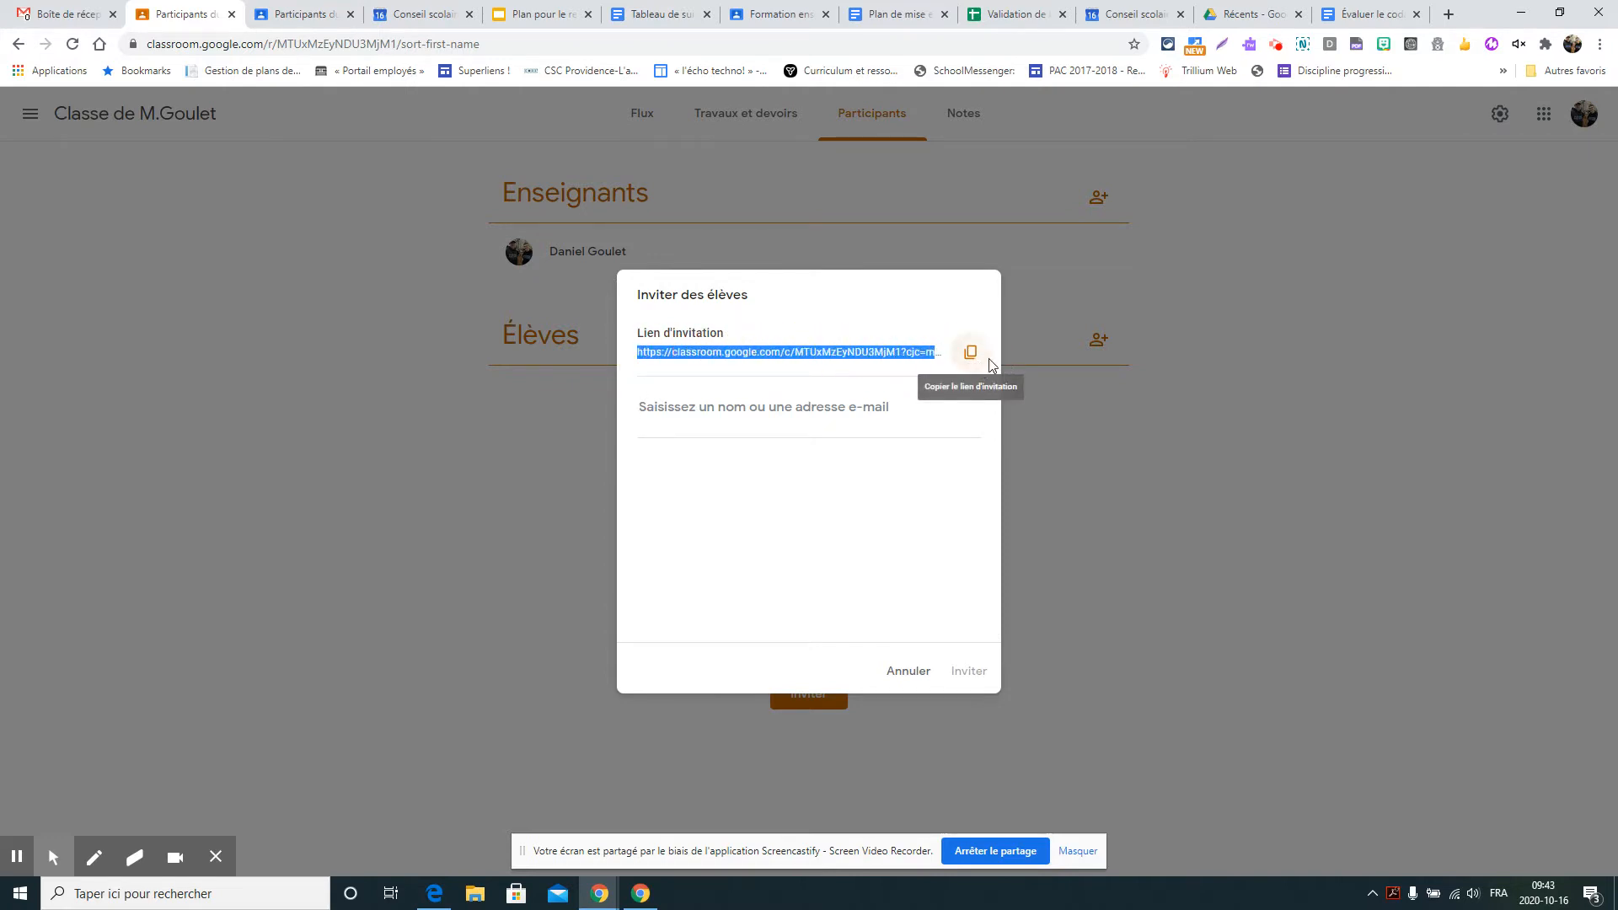
click(640, 357)
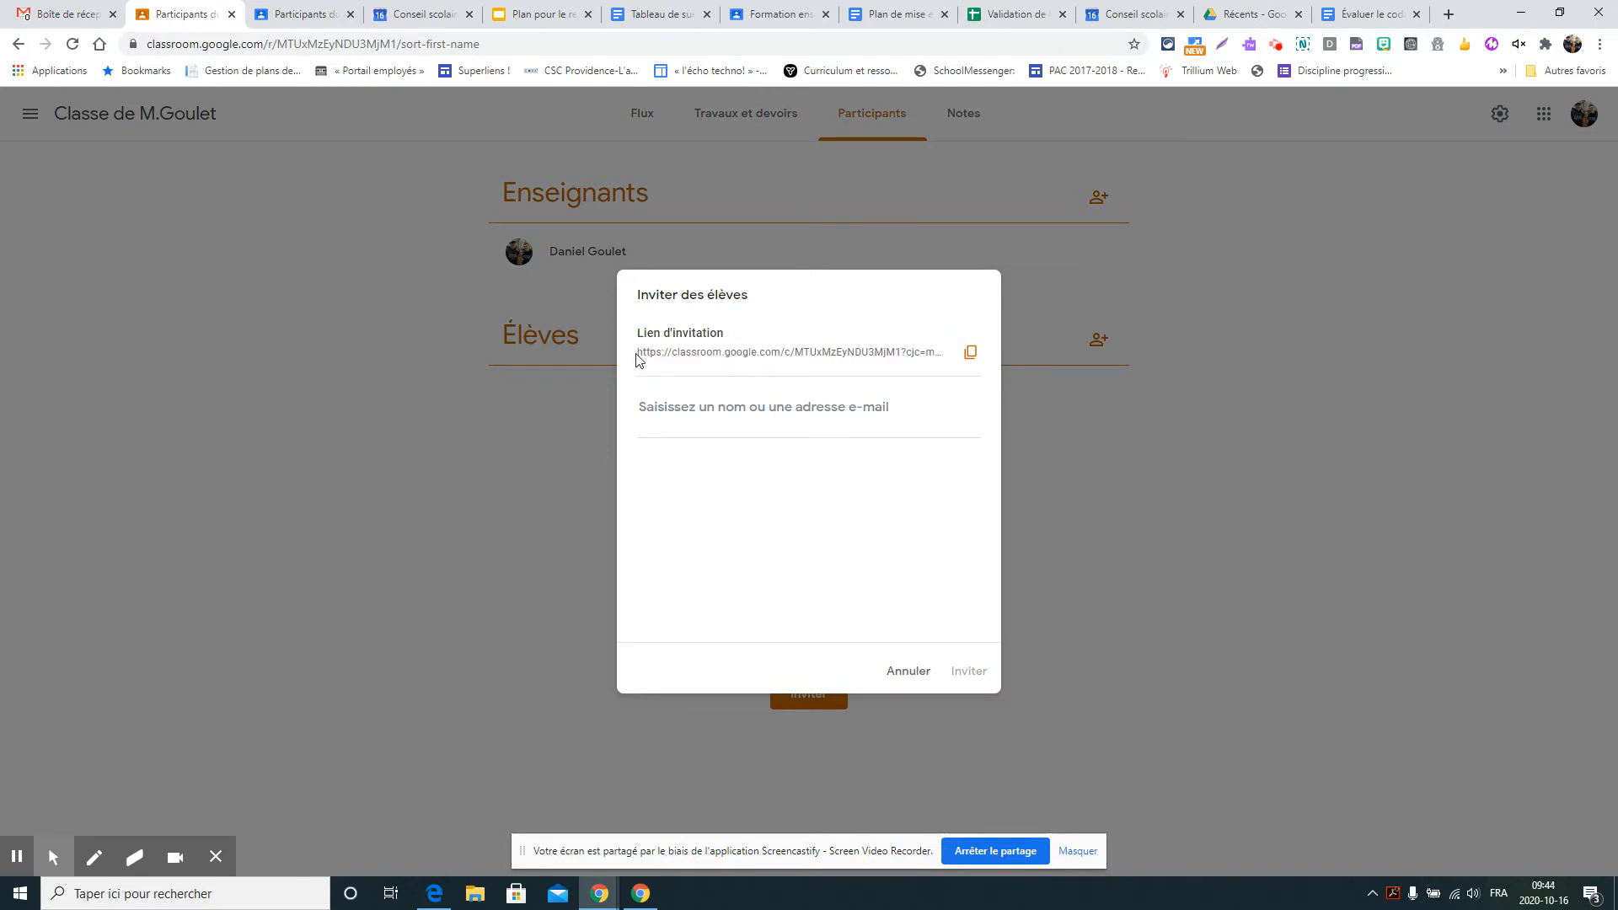
drag(639, 354, 1019, 354)
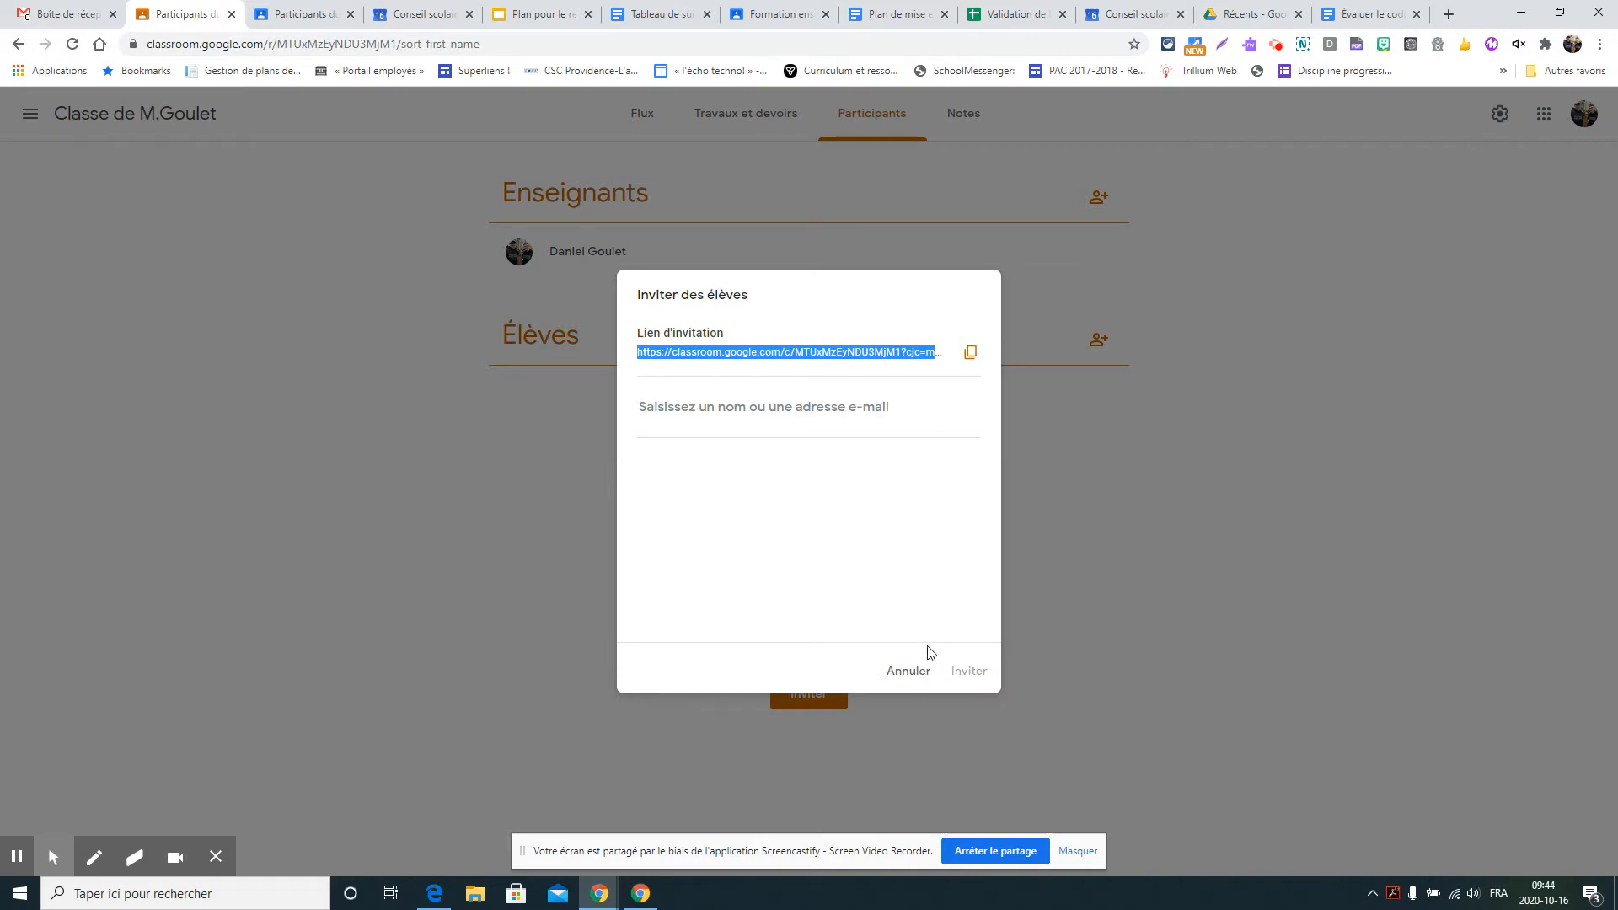
- Look up a student to invite by the beginning of their e-mail address, and cancel the invitation
click(735, 411)
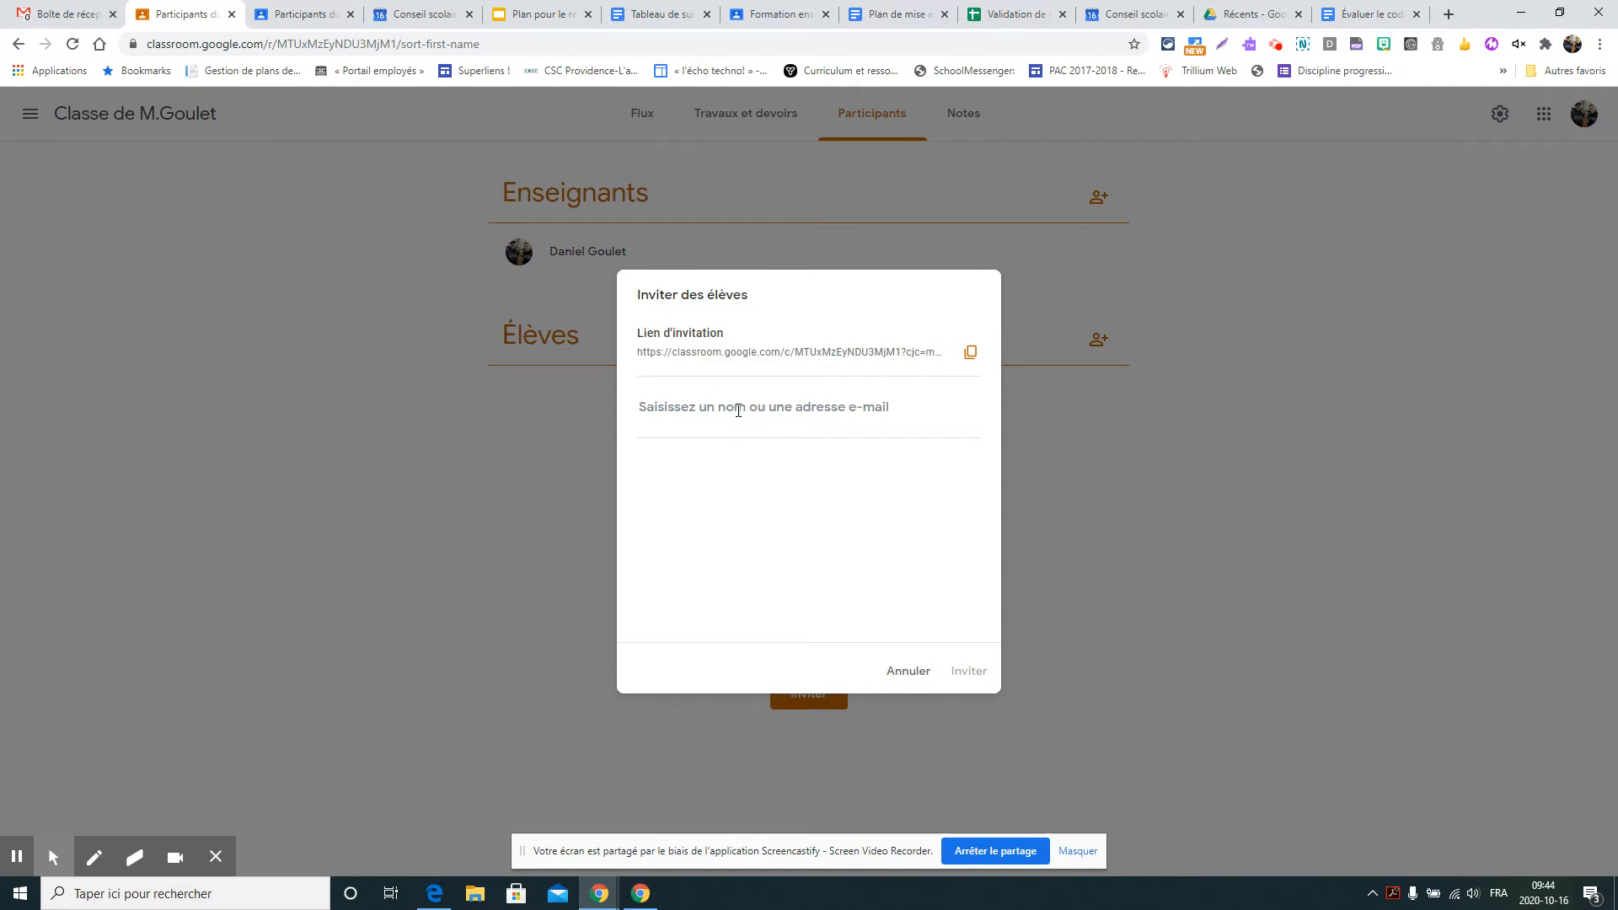
text(egoul)
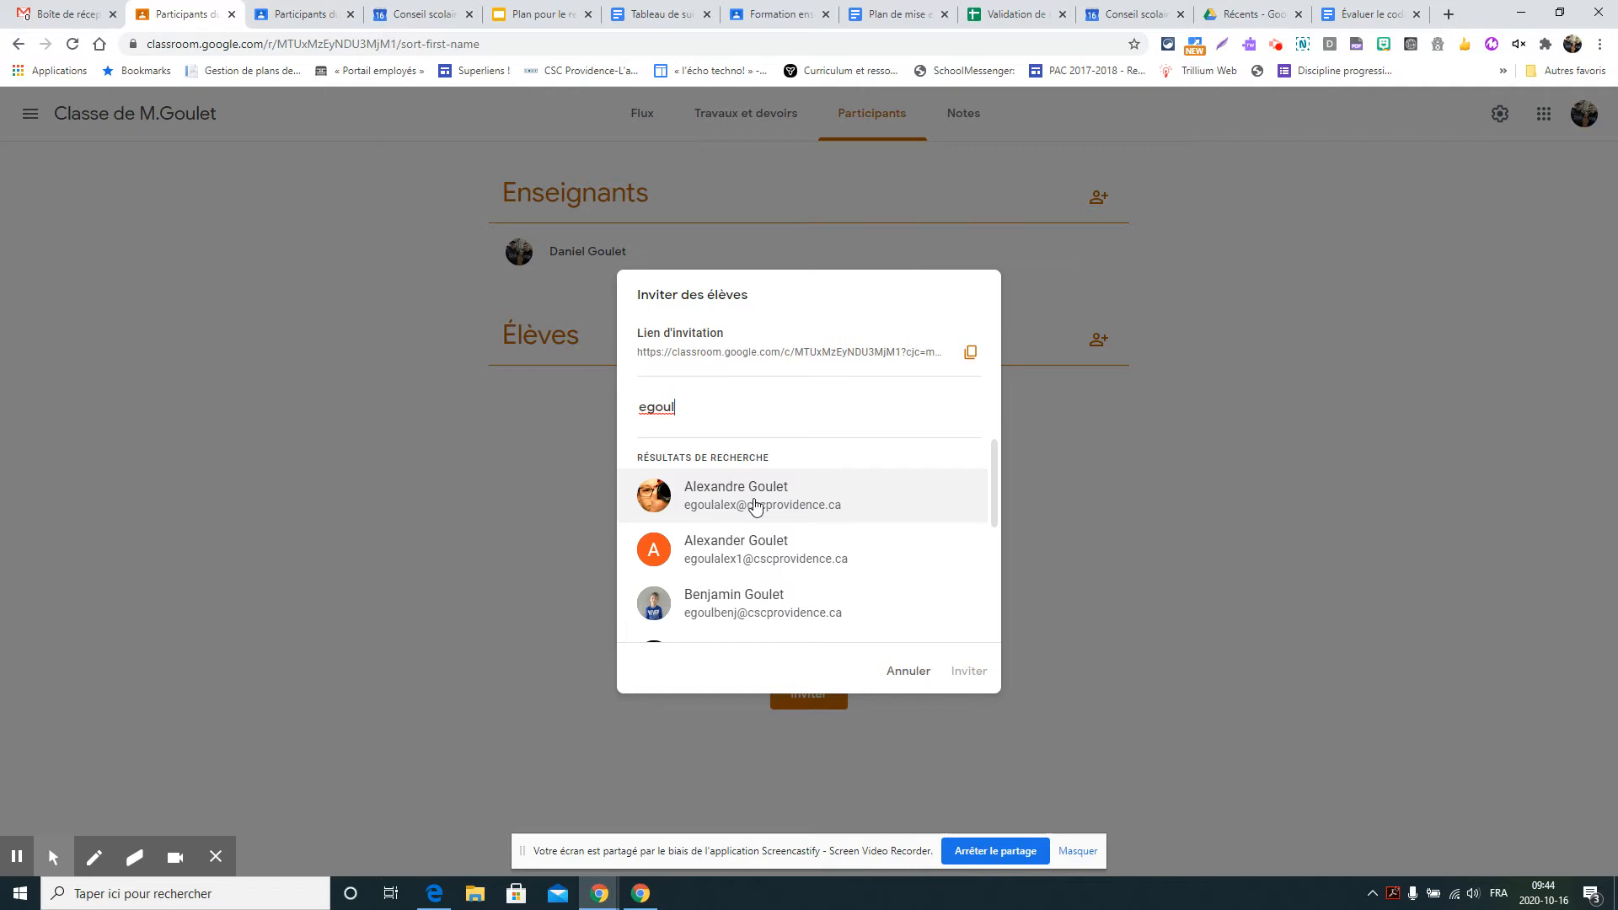
click(902, 672)
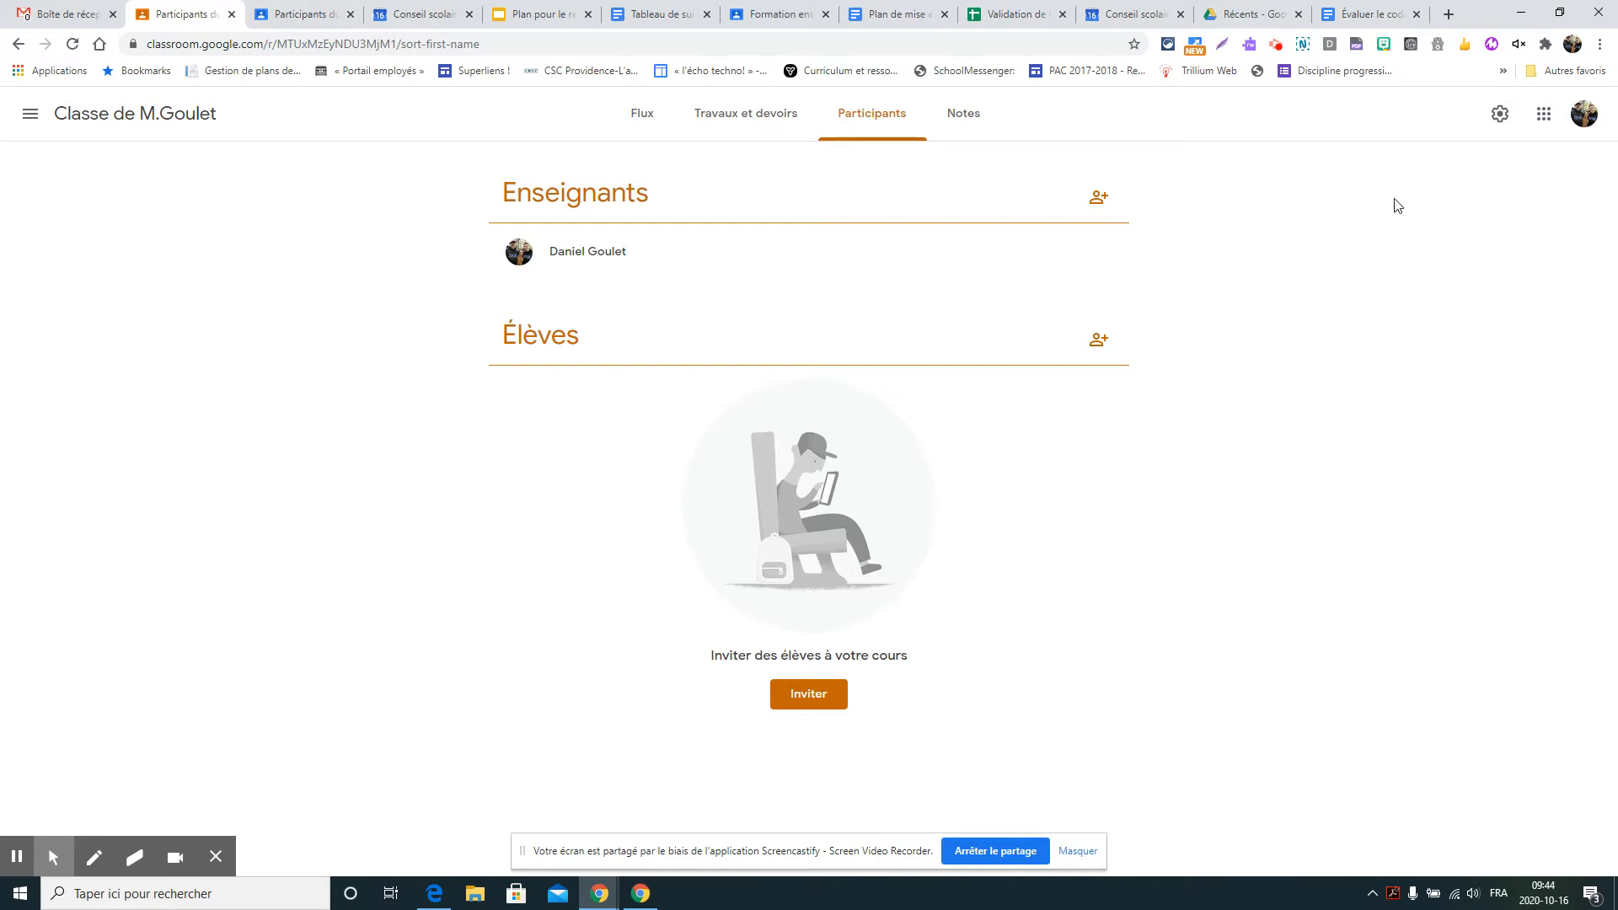
- Generate a Meet link in the course settings and save the settings
click(1499, 119)
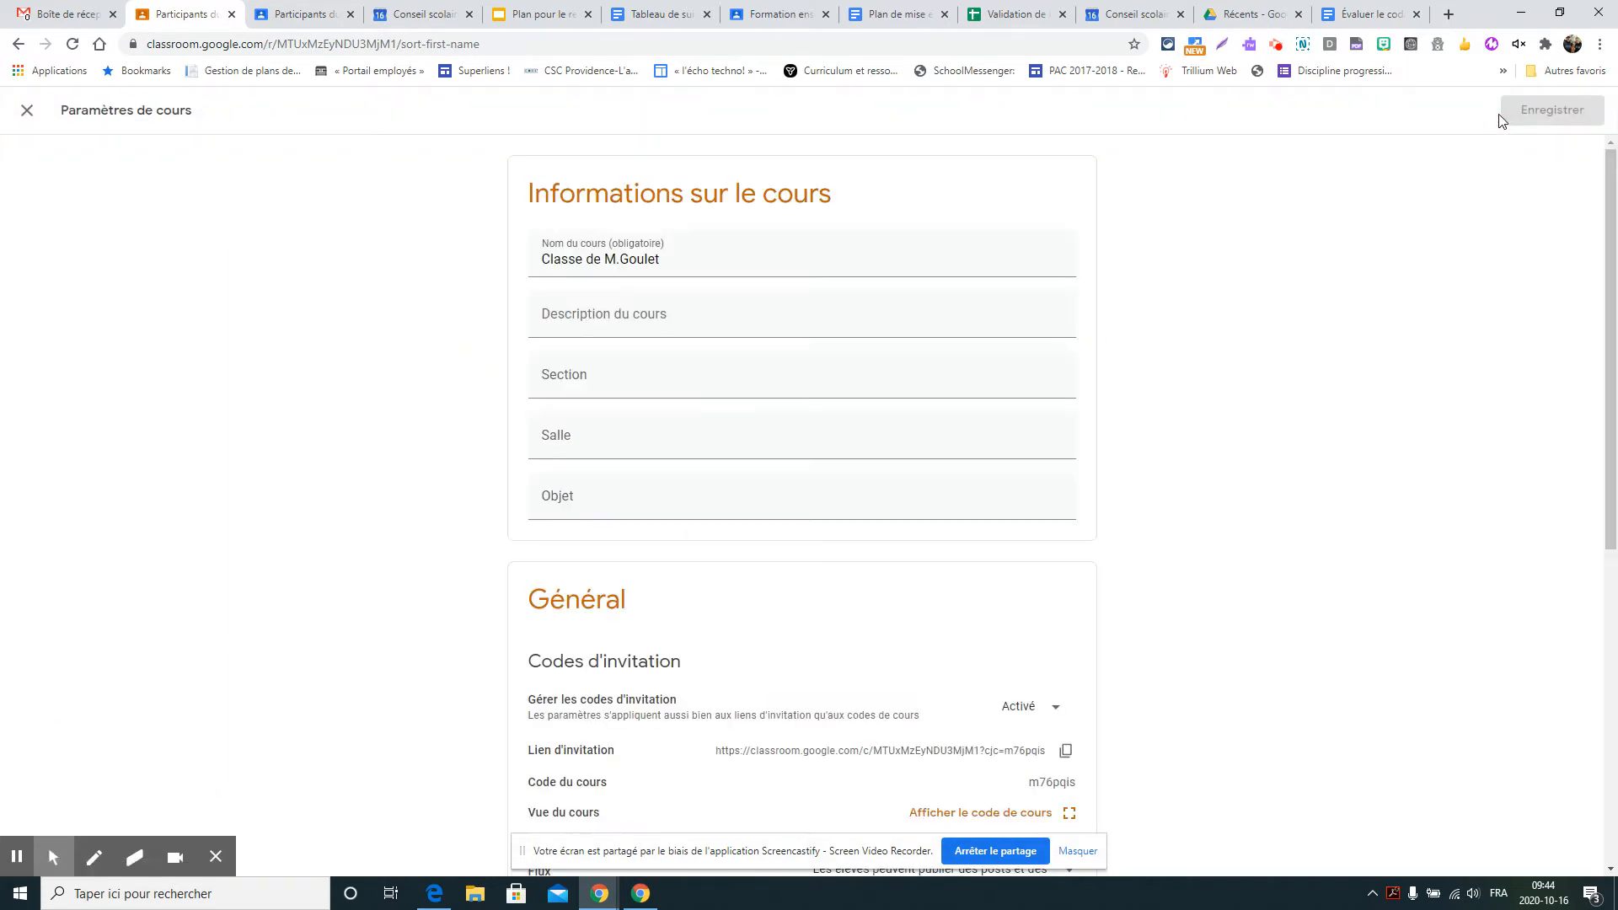
scroll(813, 436, down, 5)
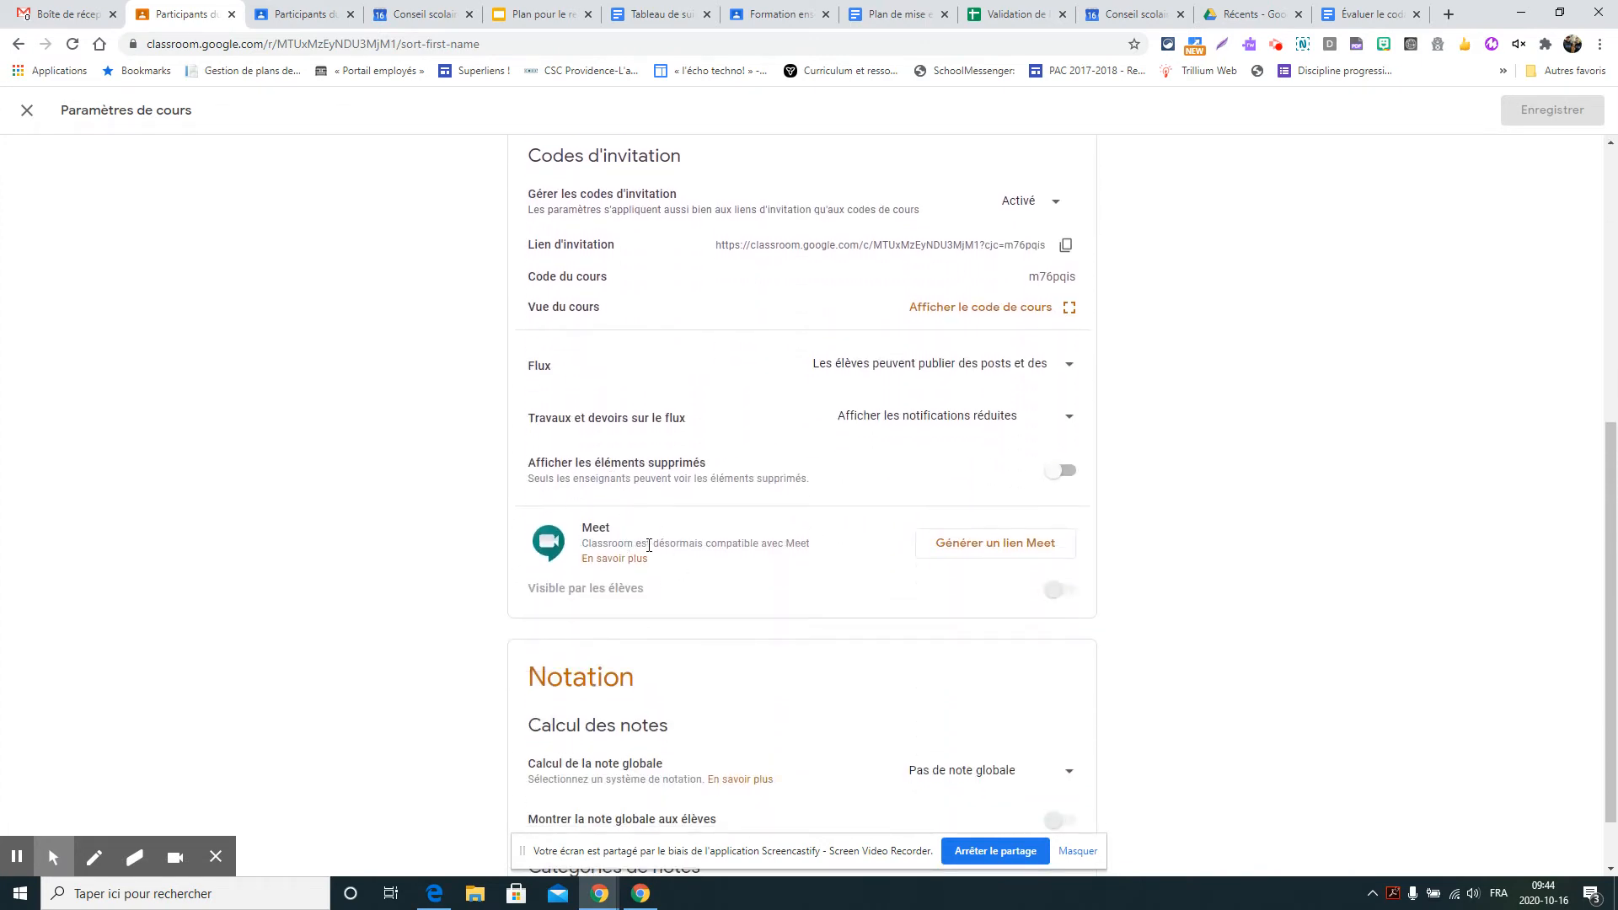
click(986, 549)
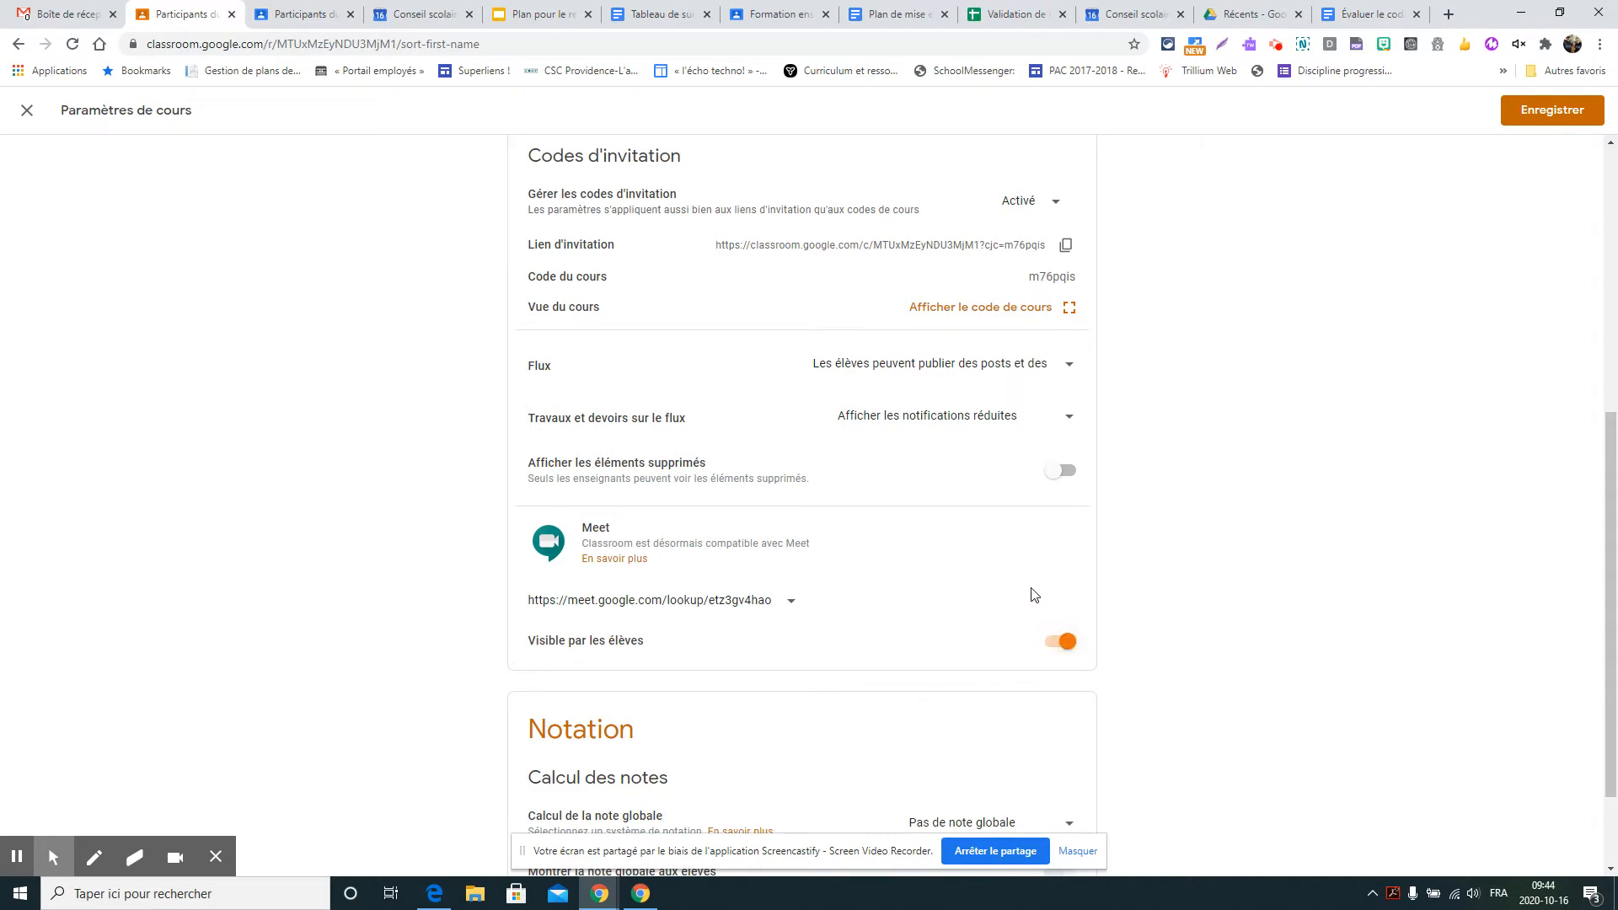
scroll(992, 596, down, 1)
scroll(986, 590, up, 7)
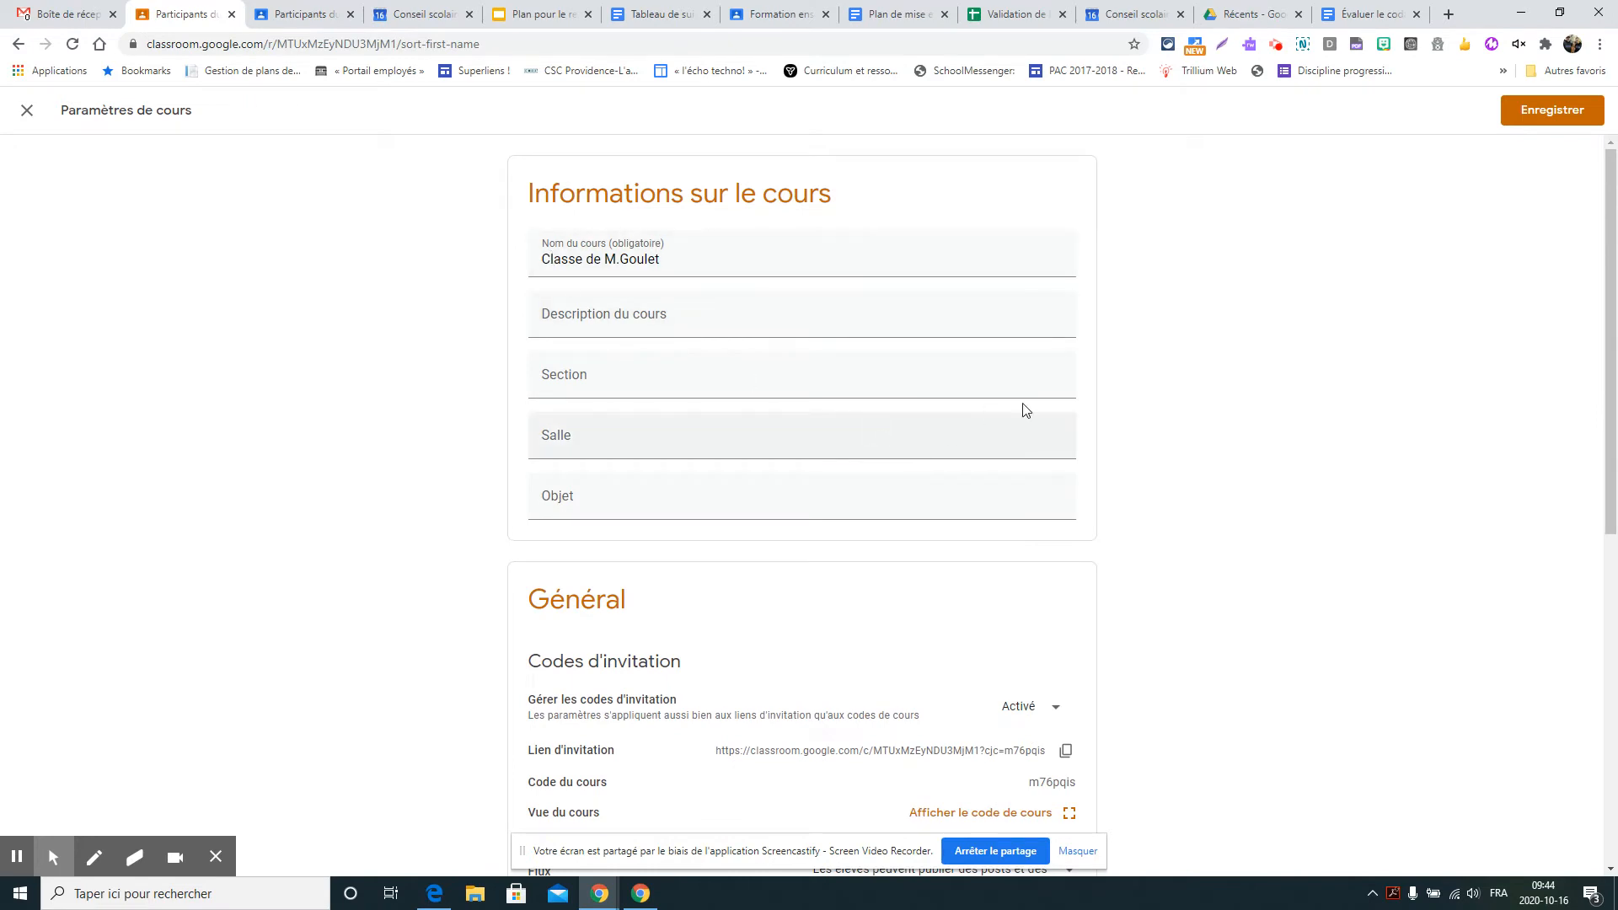
click(1544, 114)
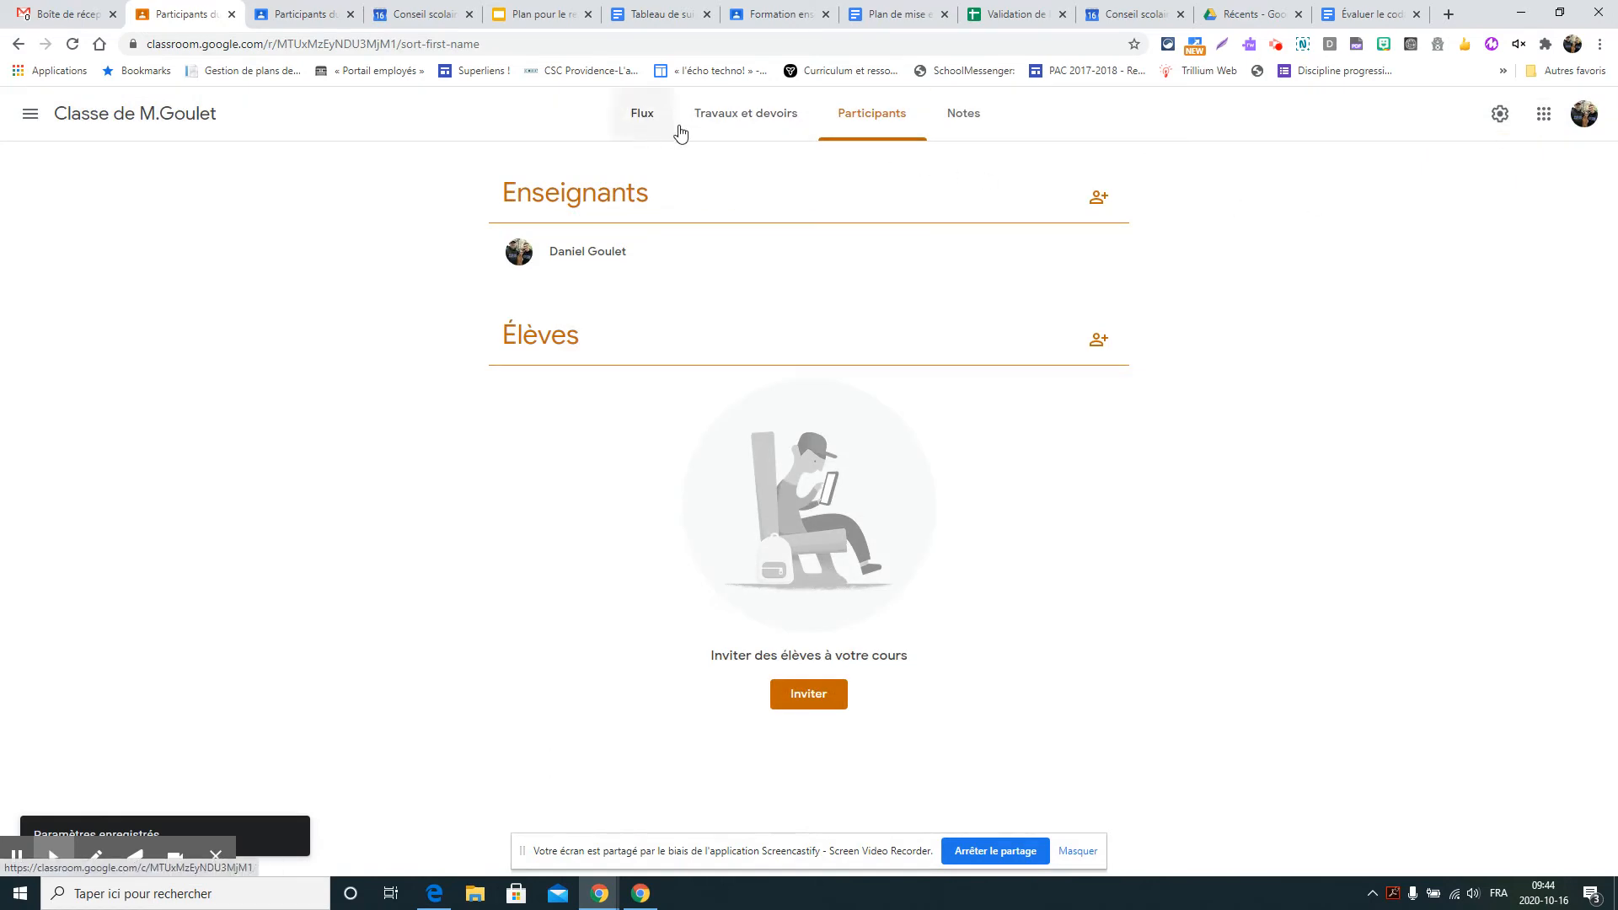
- Add a theme named "Mathématiques" to the course's Travaux et devoirs section
click(760, 120)
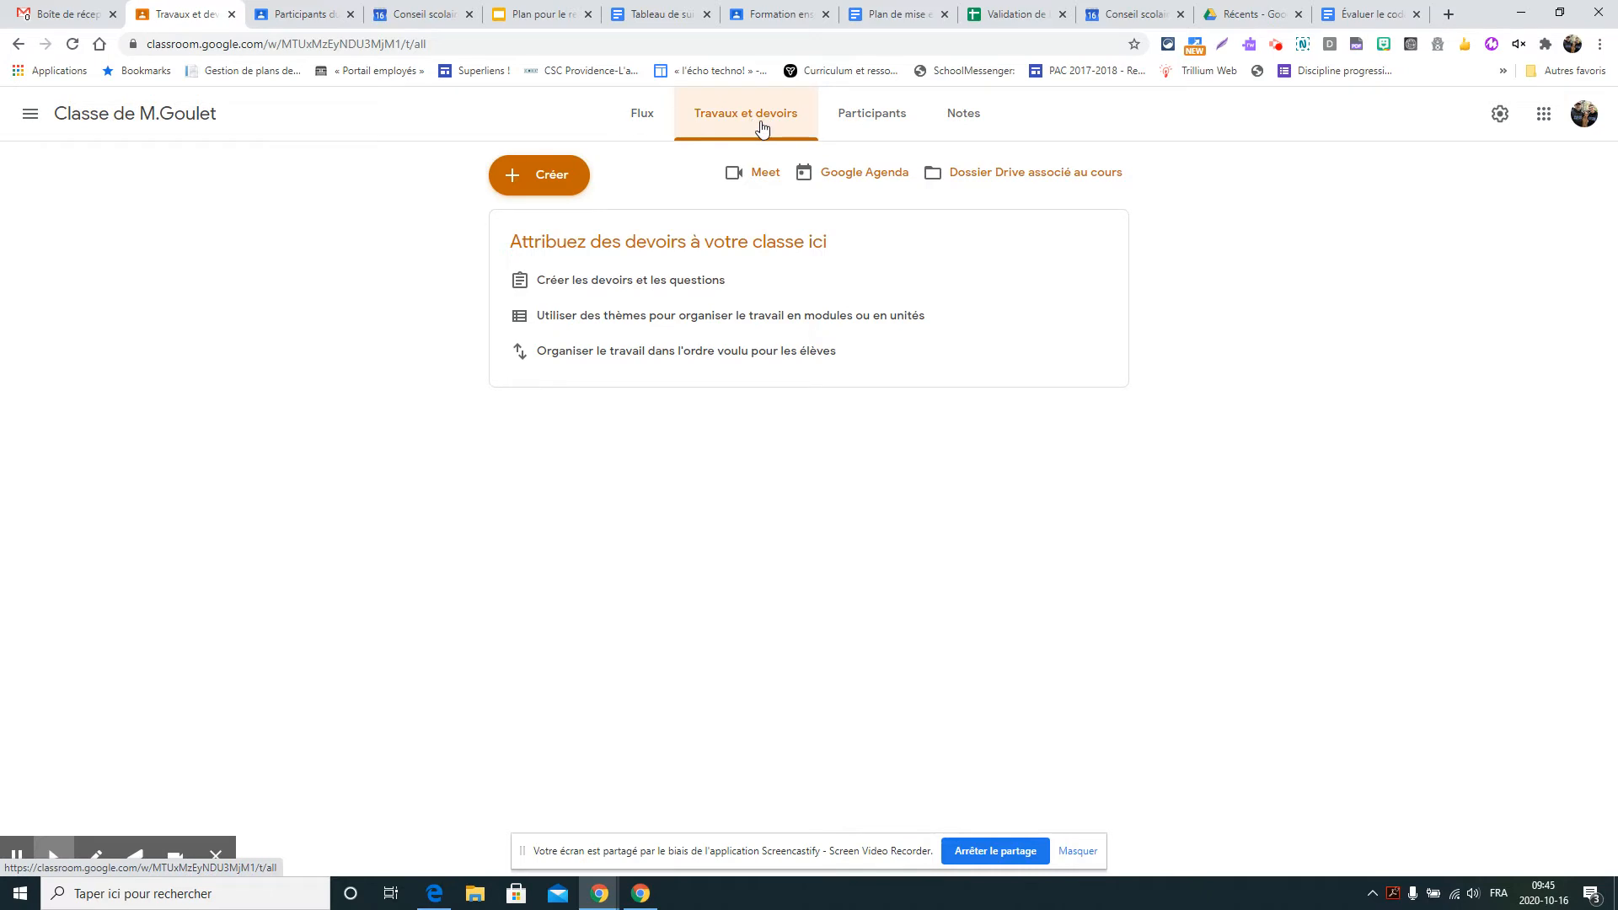
click(527, 183)
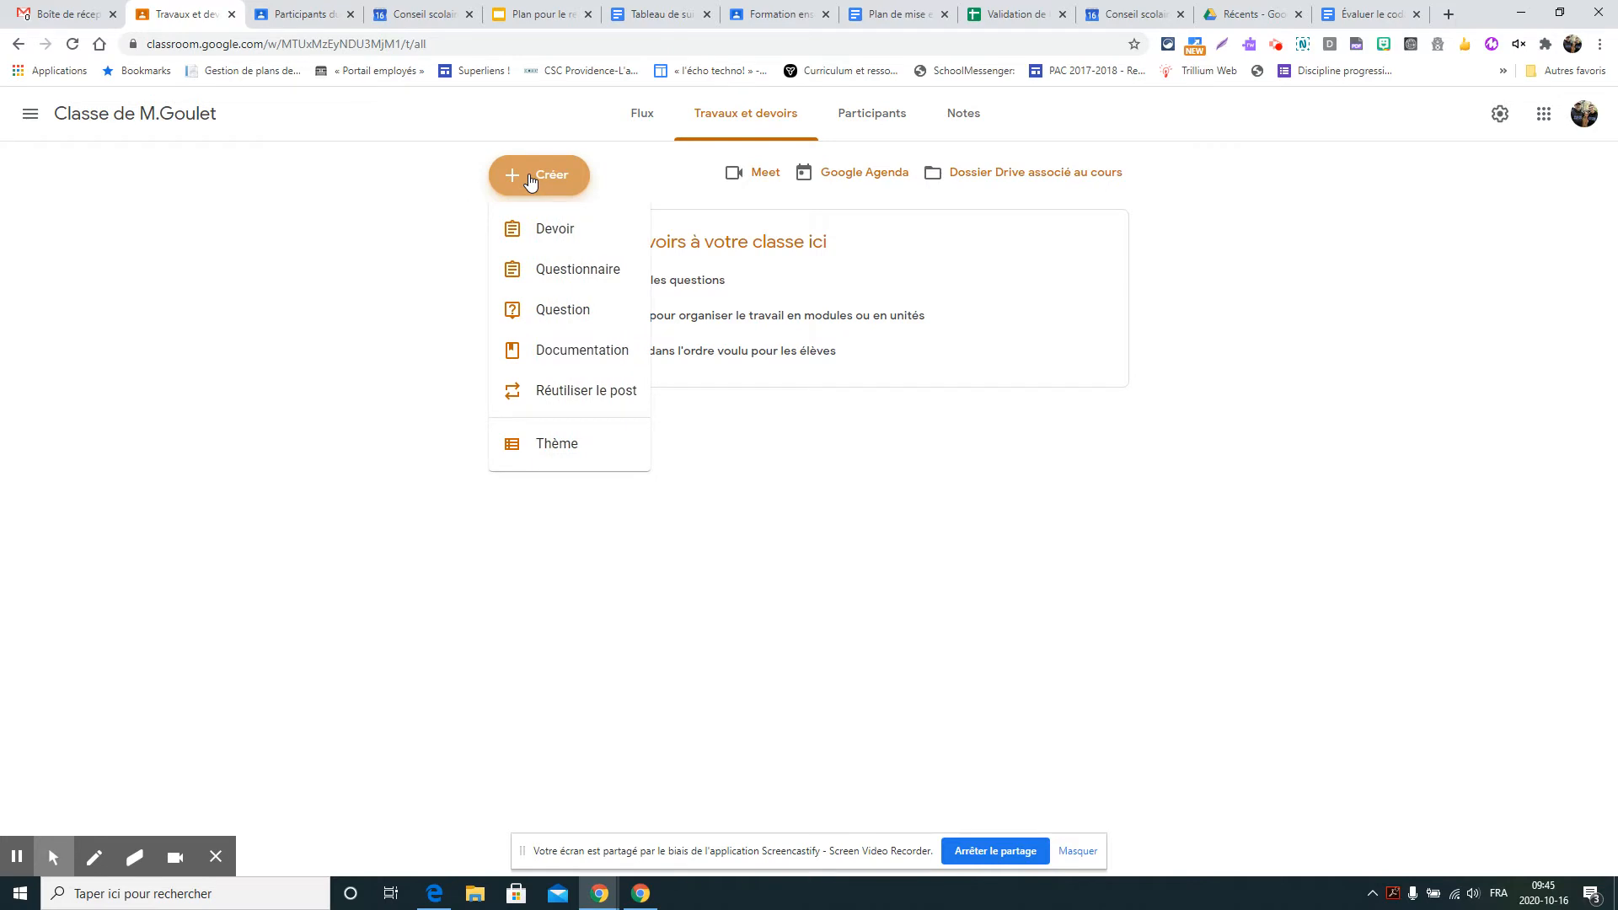
click(548, 445)
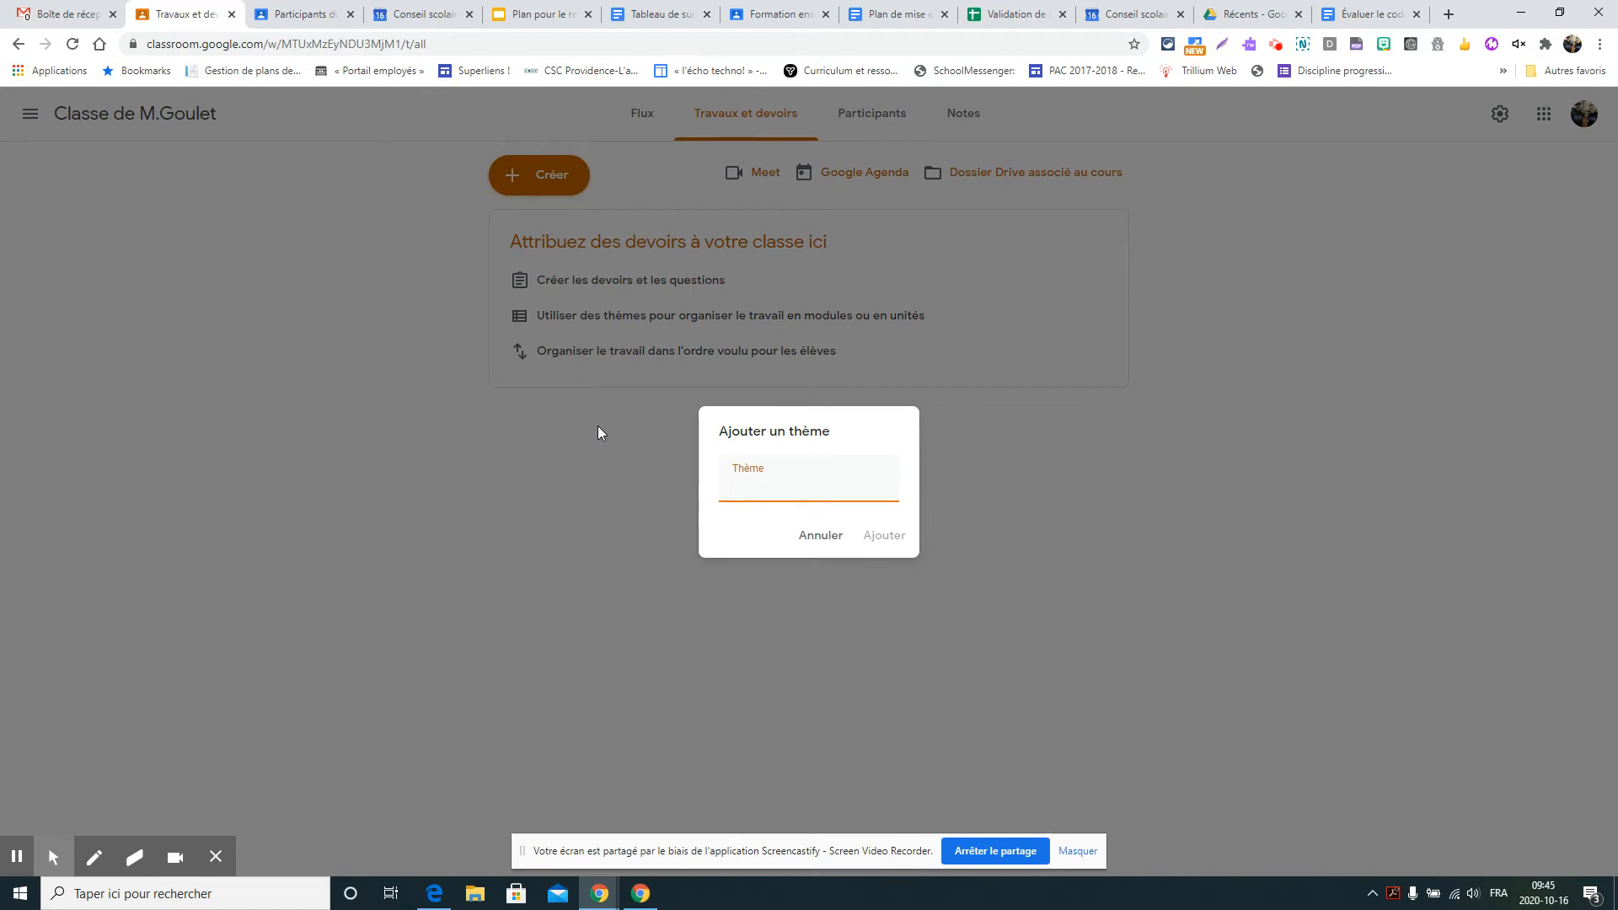
text(Mathématiques)
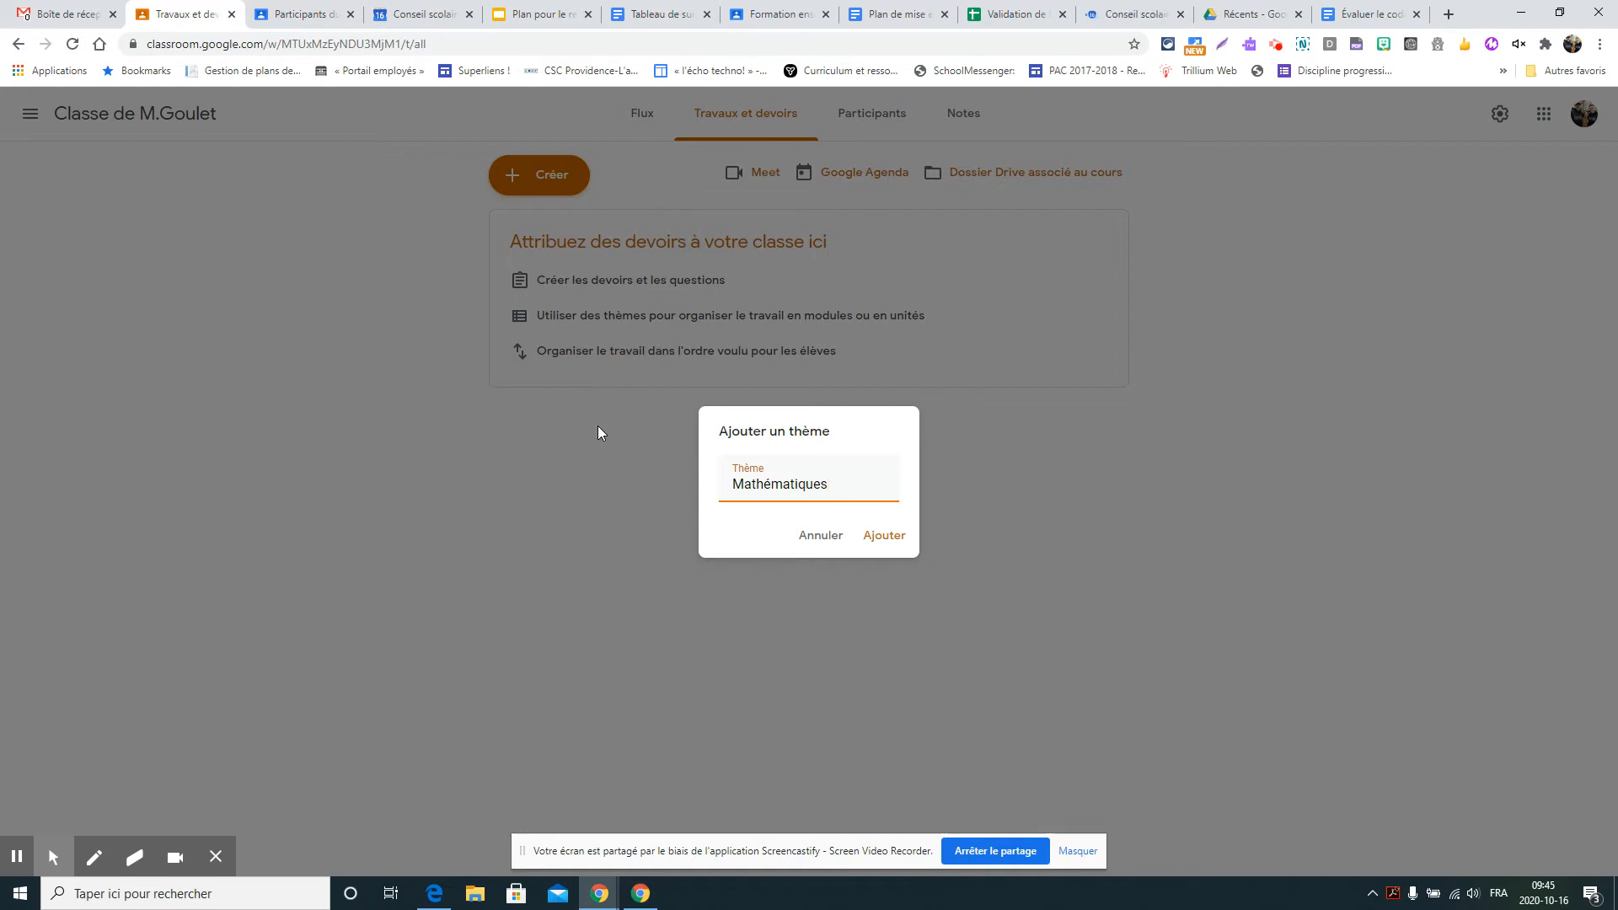
click(898, 549)
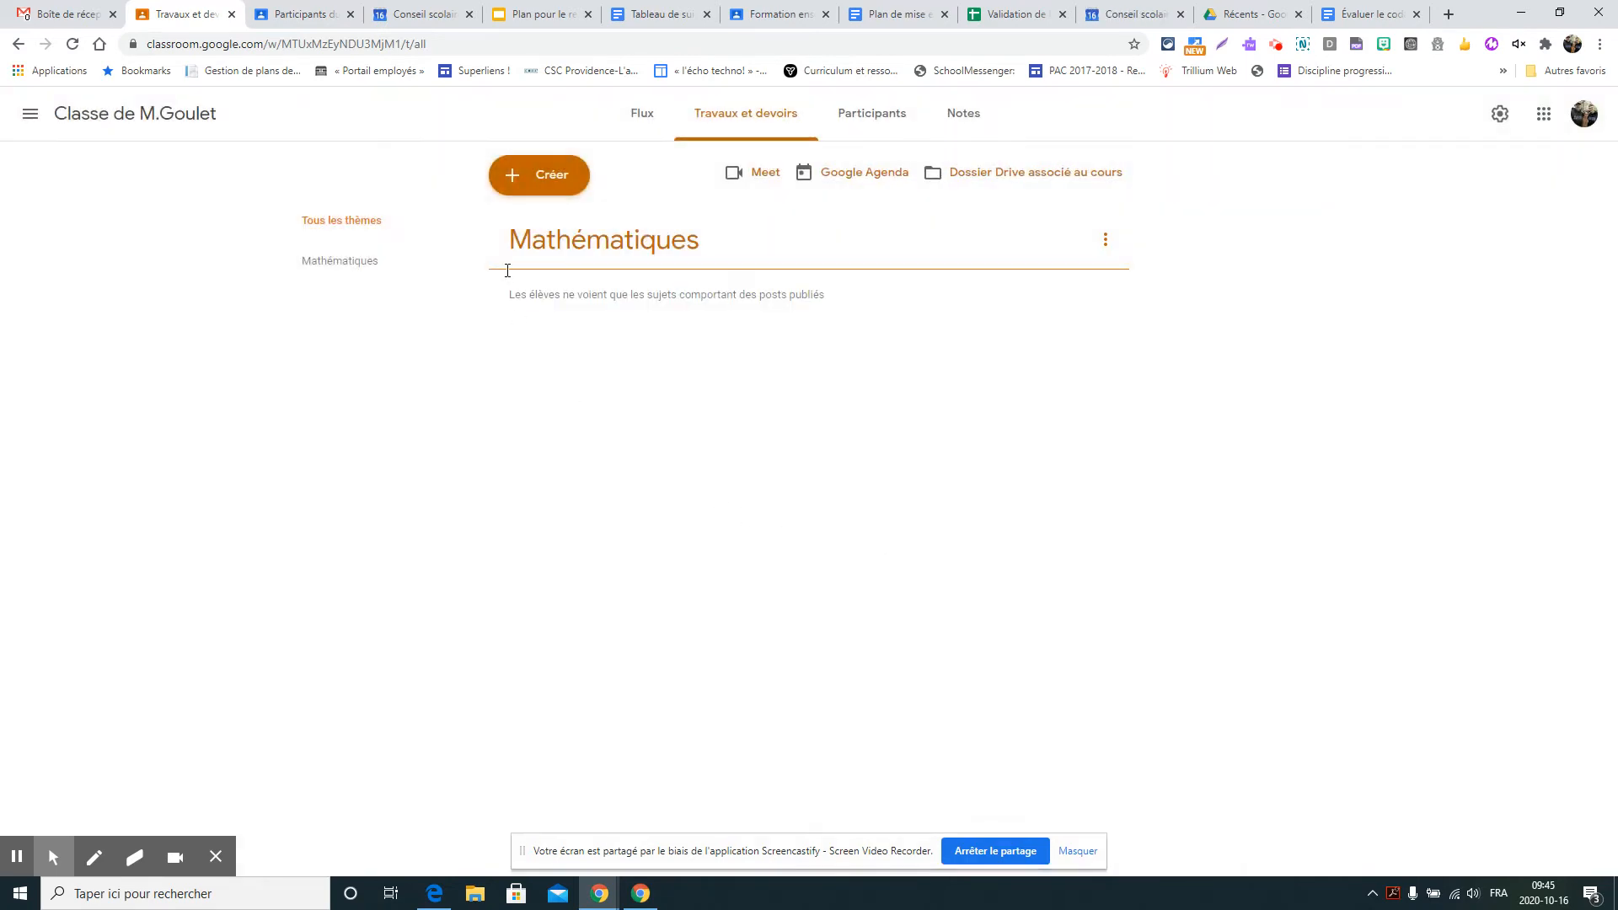
- Add a second theme named "Français" to the coursework
click(534, 176)
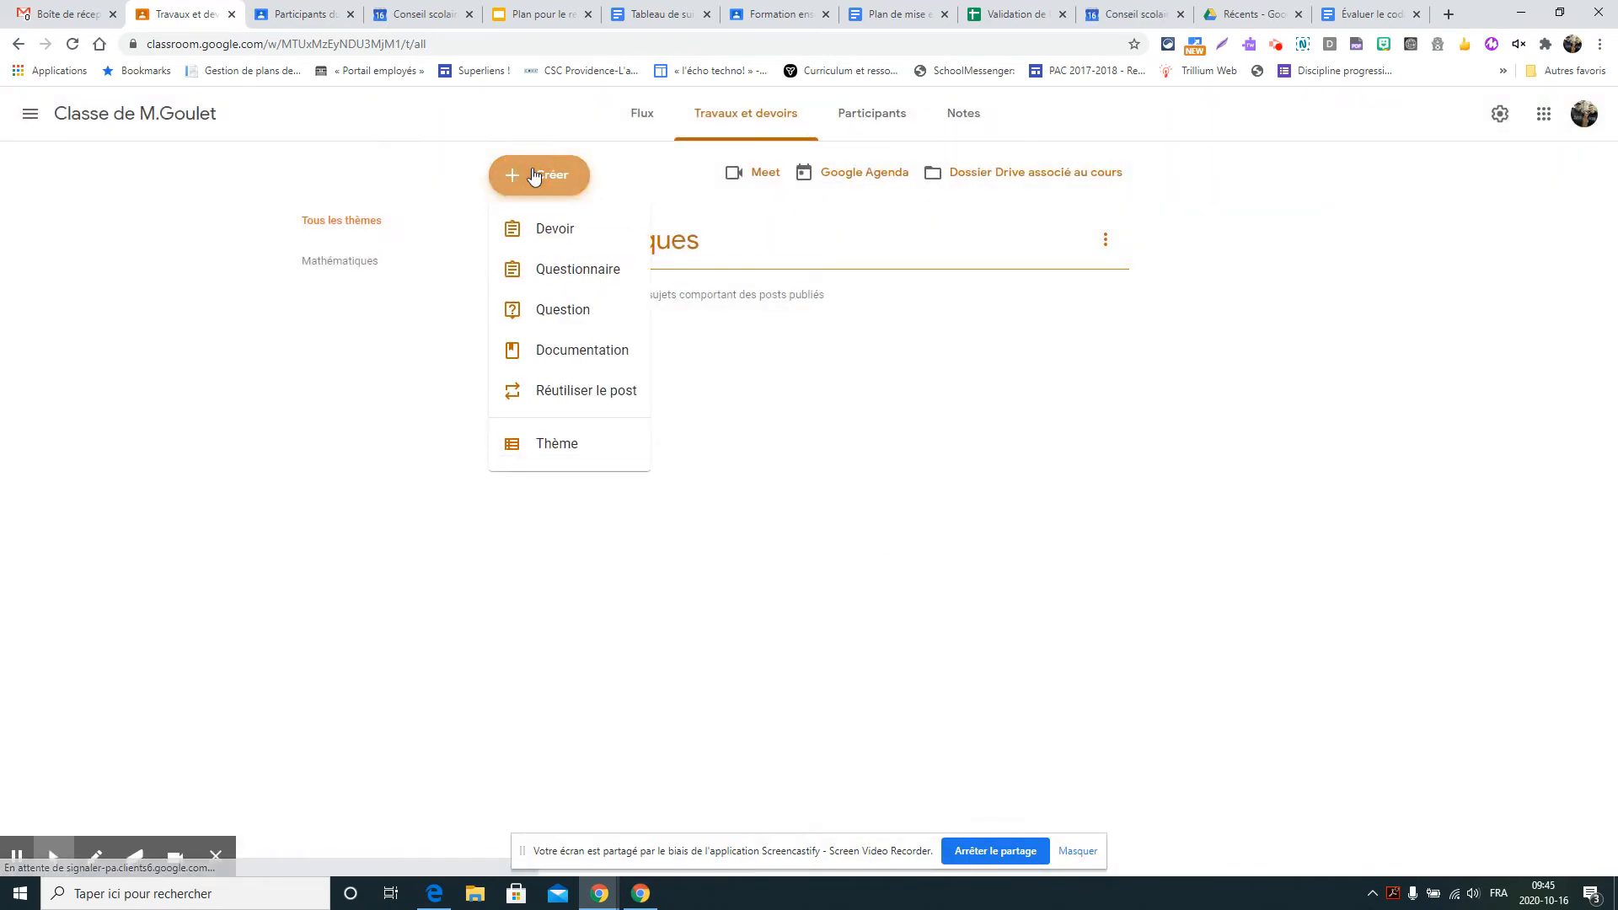
click(567, 447)
text(Fran)
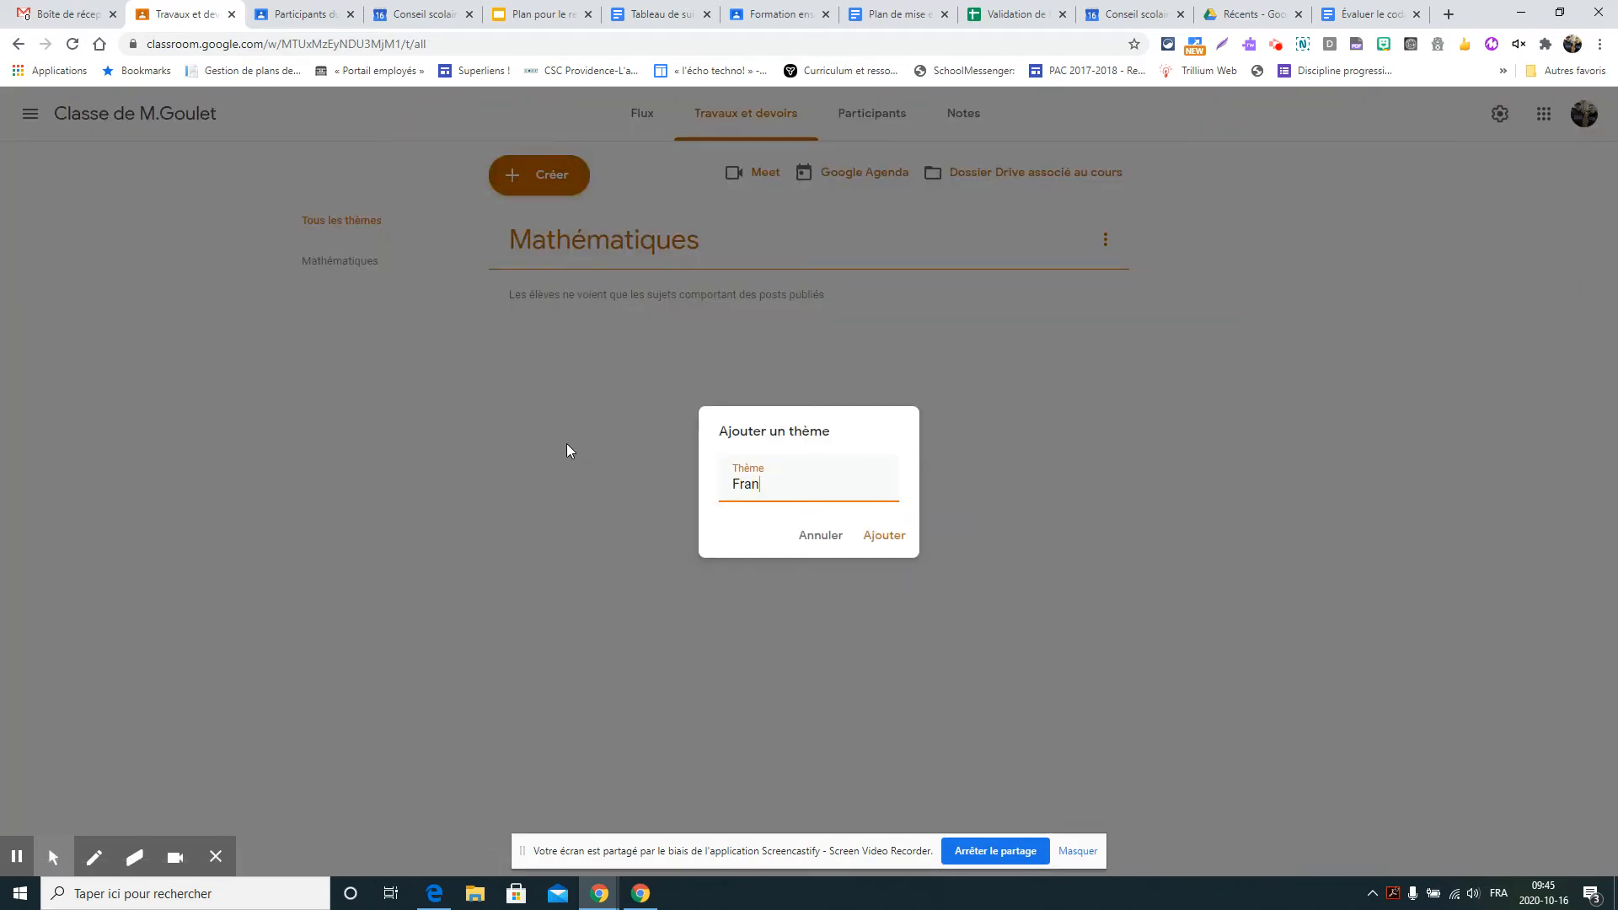
text(çais)
click(882, 536)
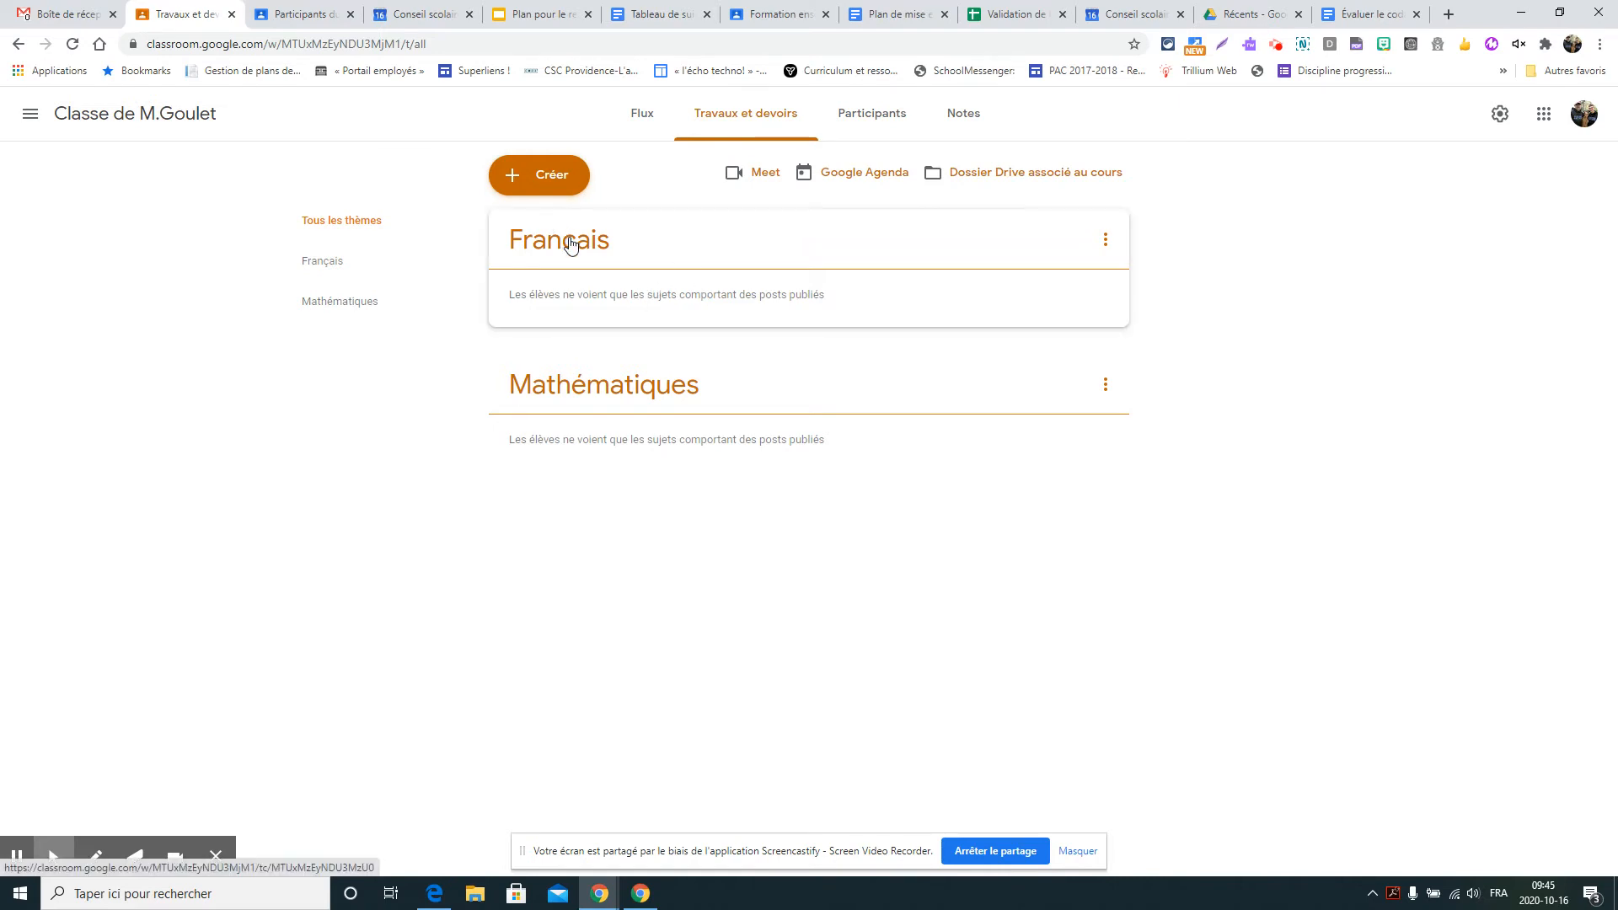
- Start a new assignment (Devoir) with the title "Mathématiques jour 1"
click(527, 181)
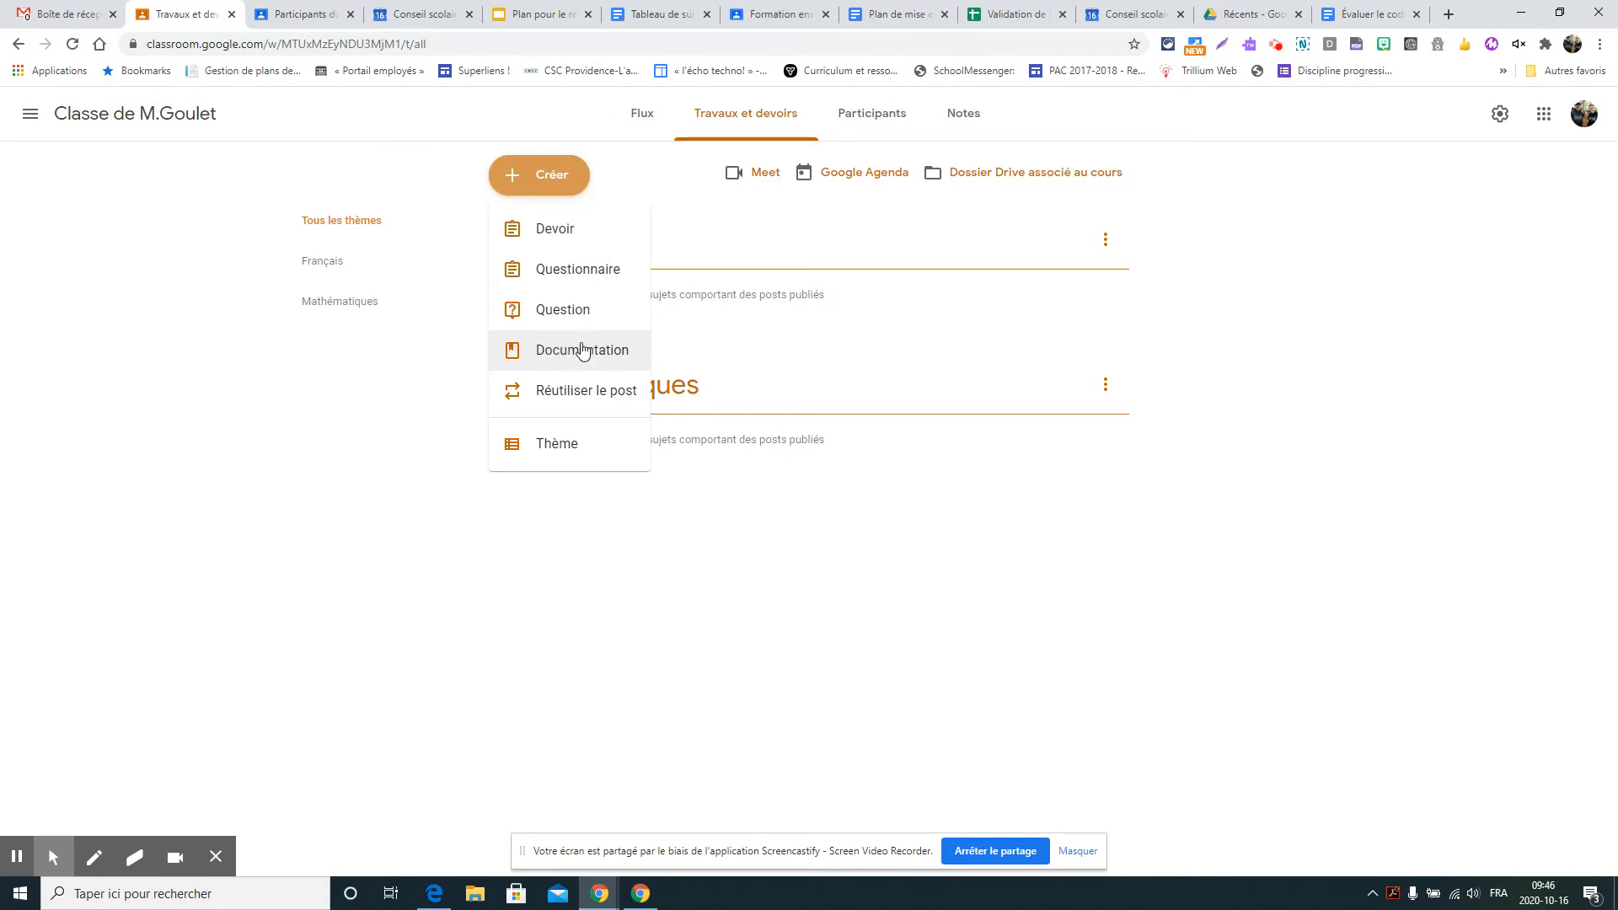
click(550, 232)
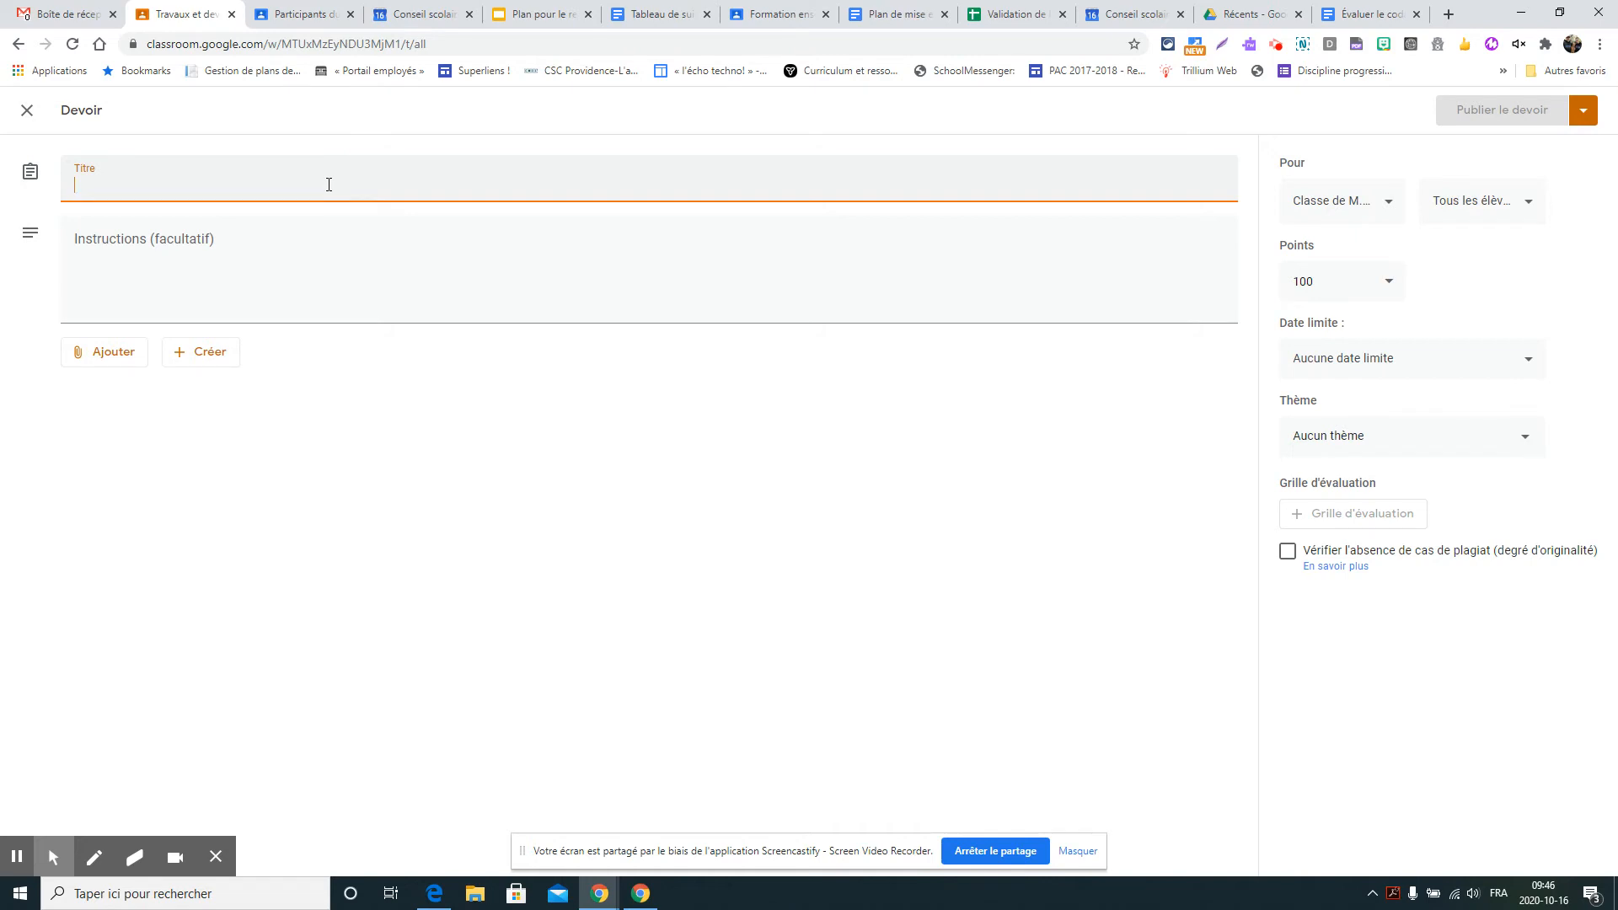
text(Mathématiques jour 1)
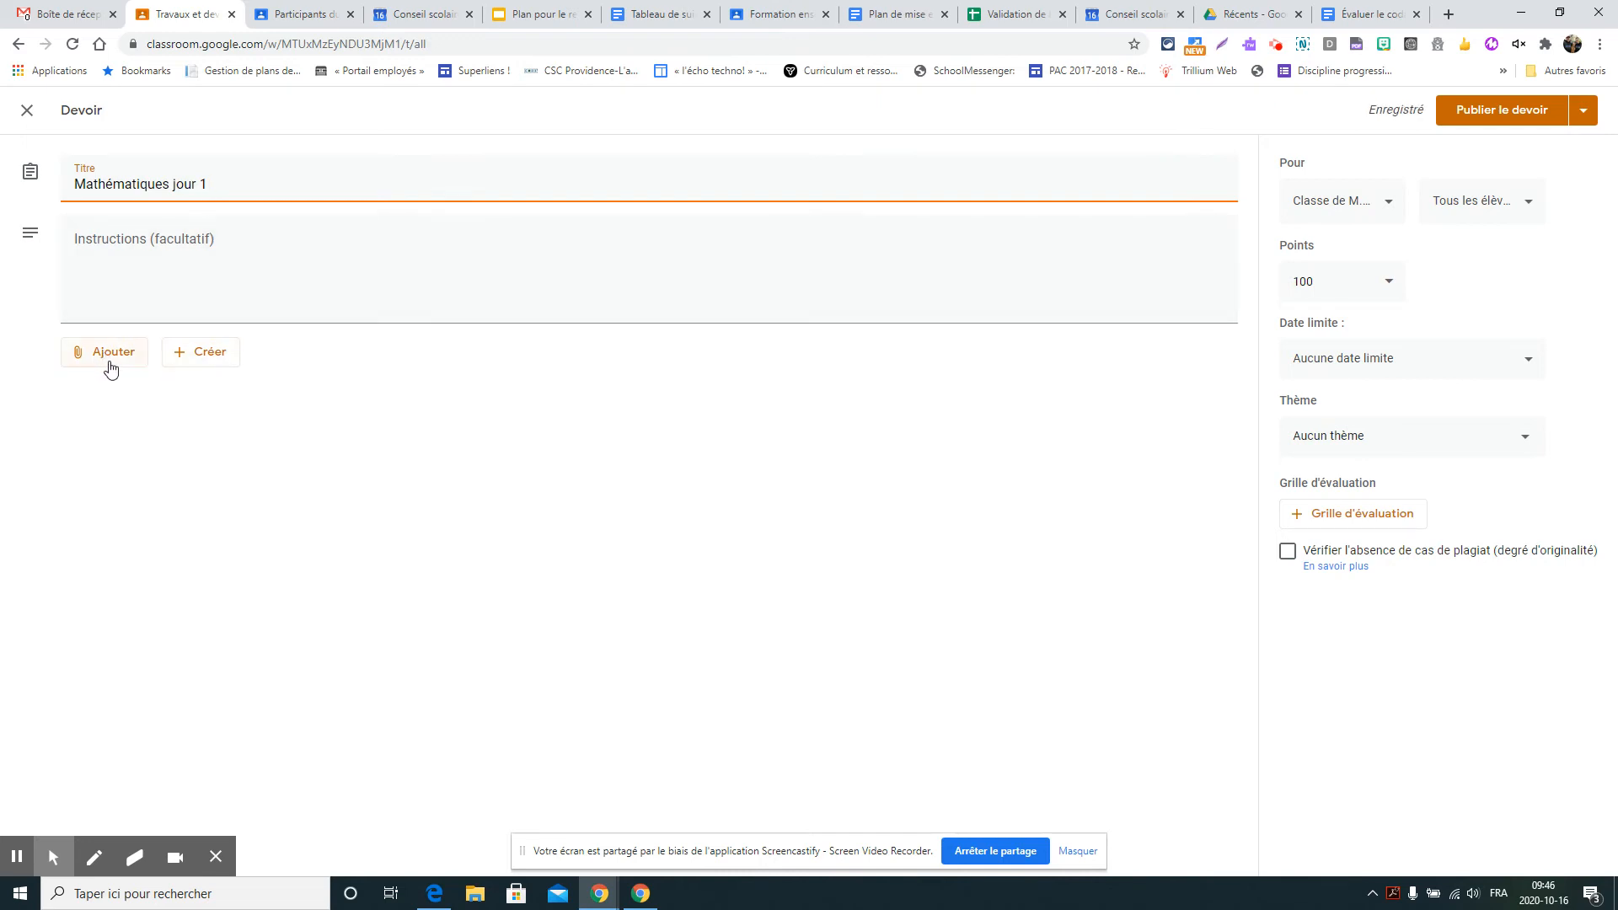
- Attach the recent Google Drive document "Lettre aux parents - retour à l'apprentissage à distance" to the assignment
click(134, 349)
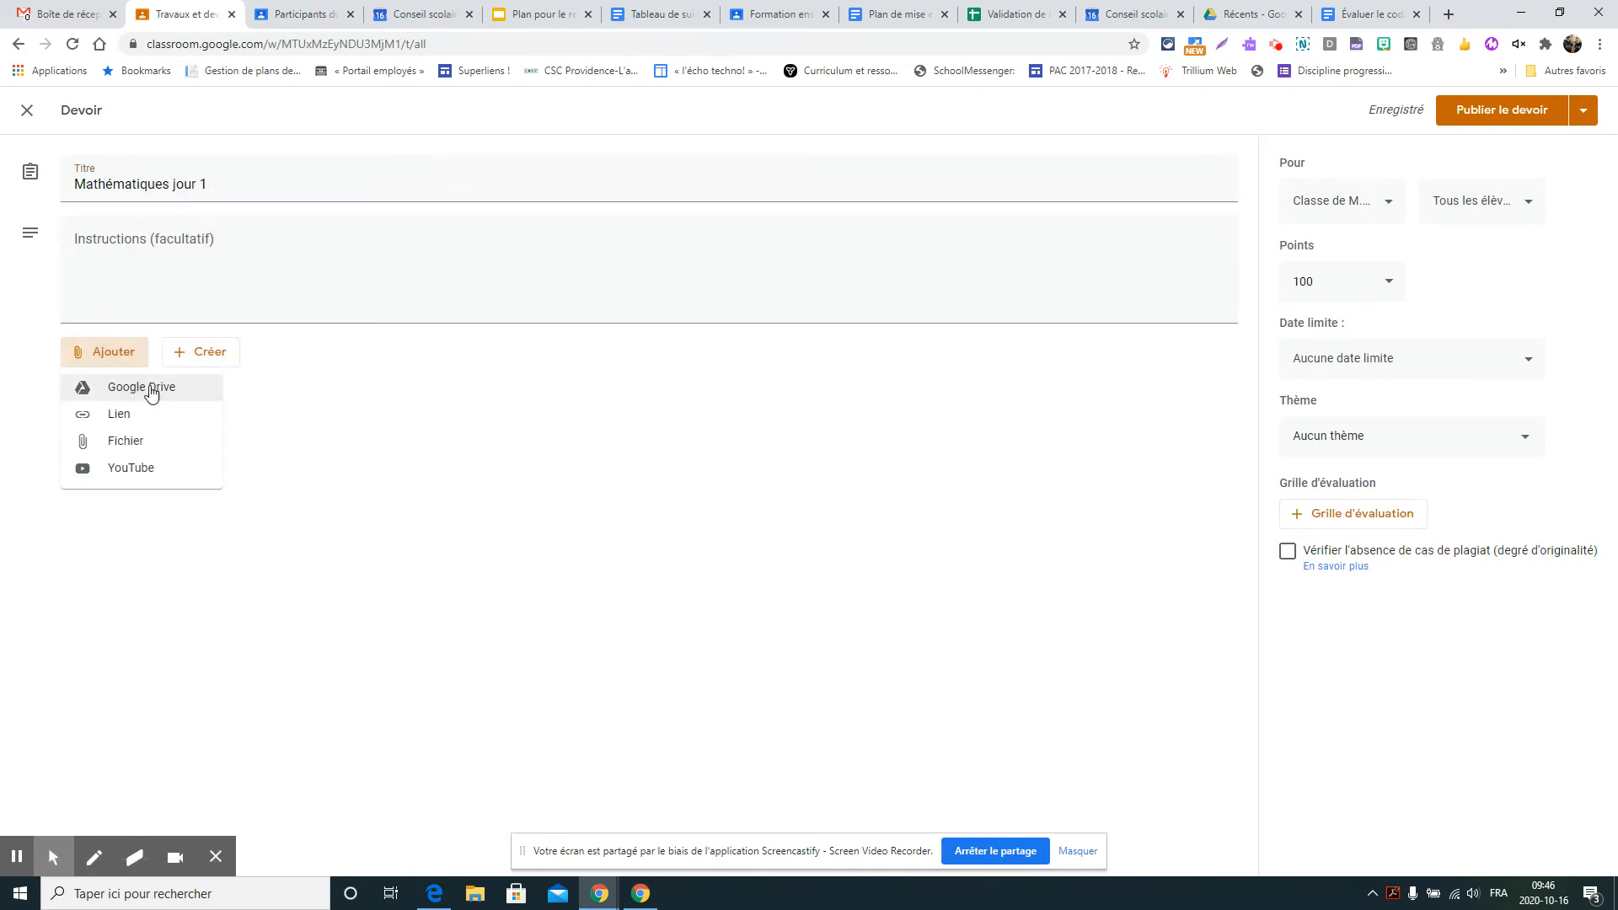
click(149, 387)
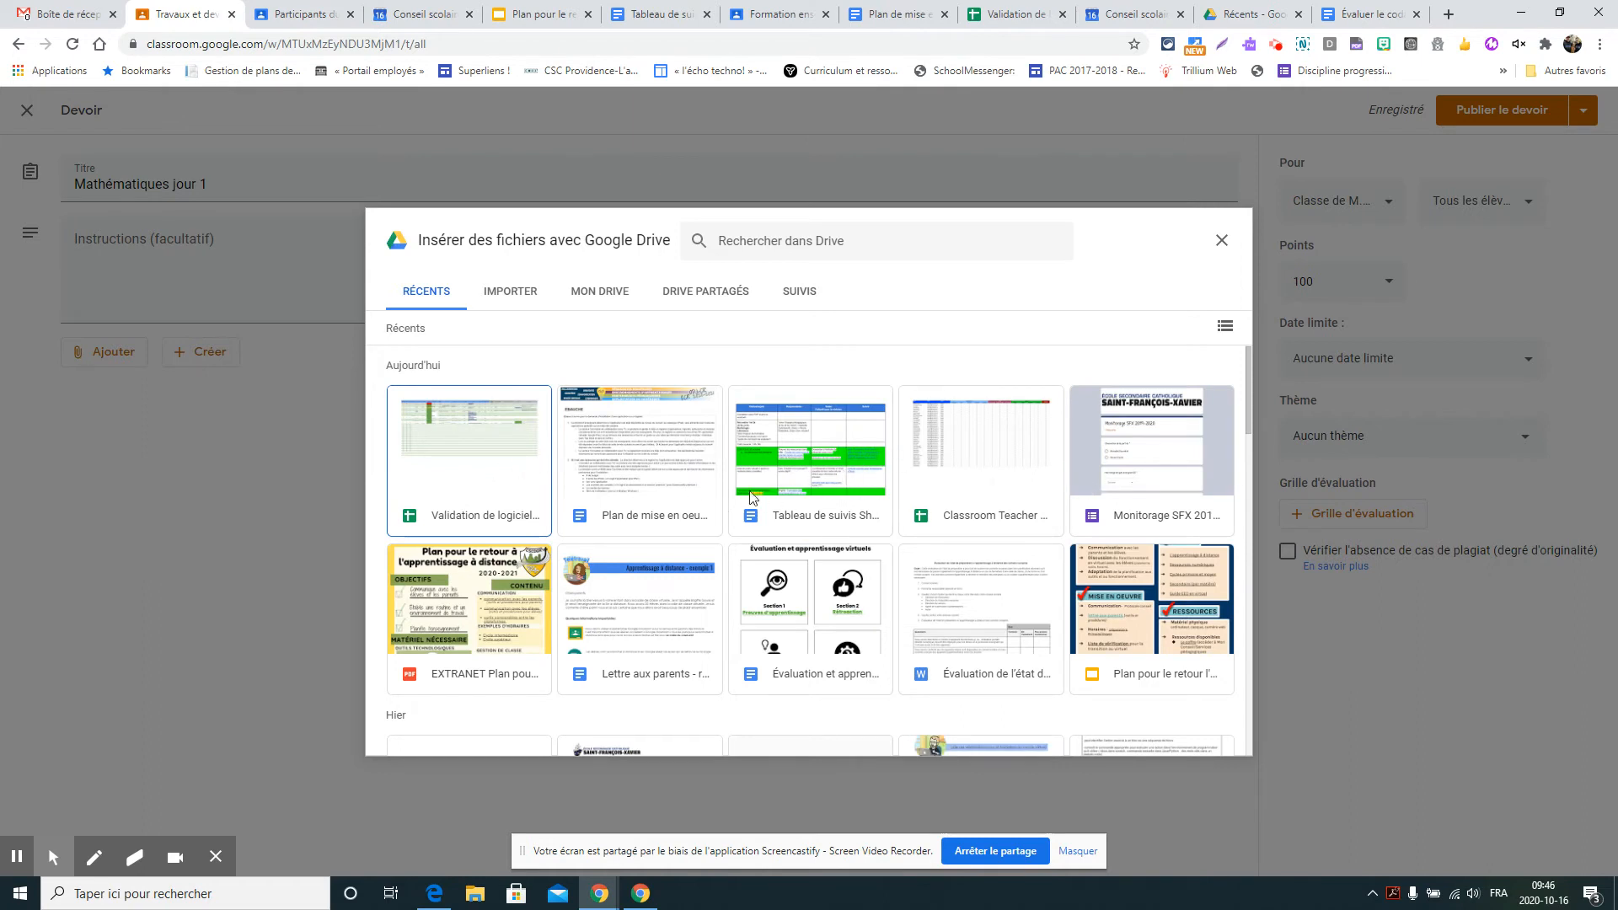
click(672, 653)
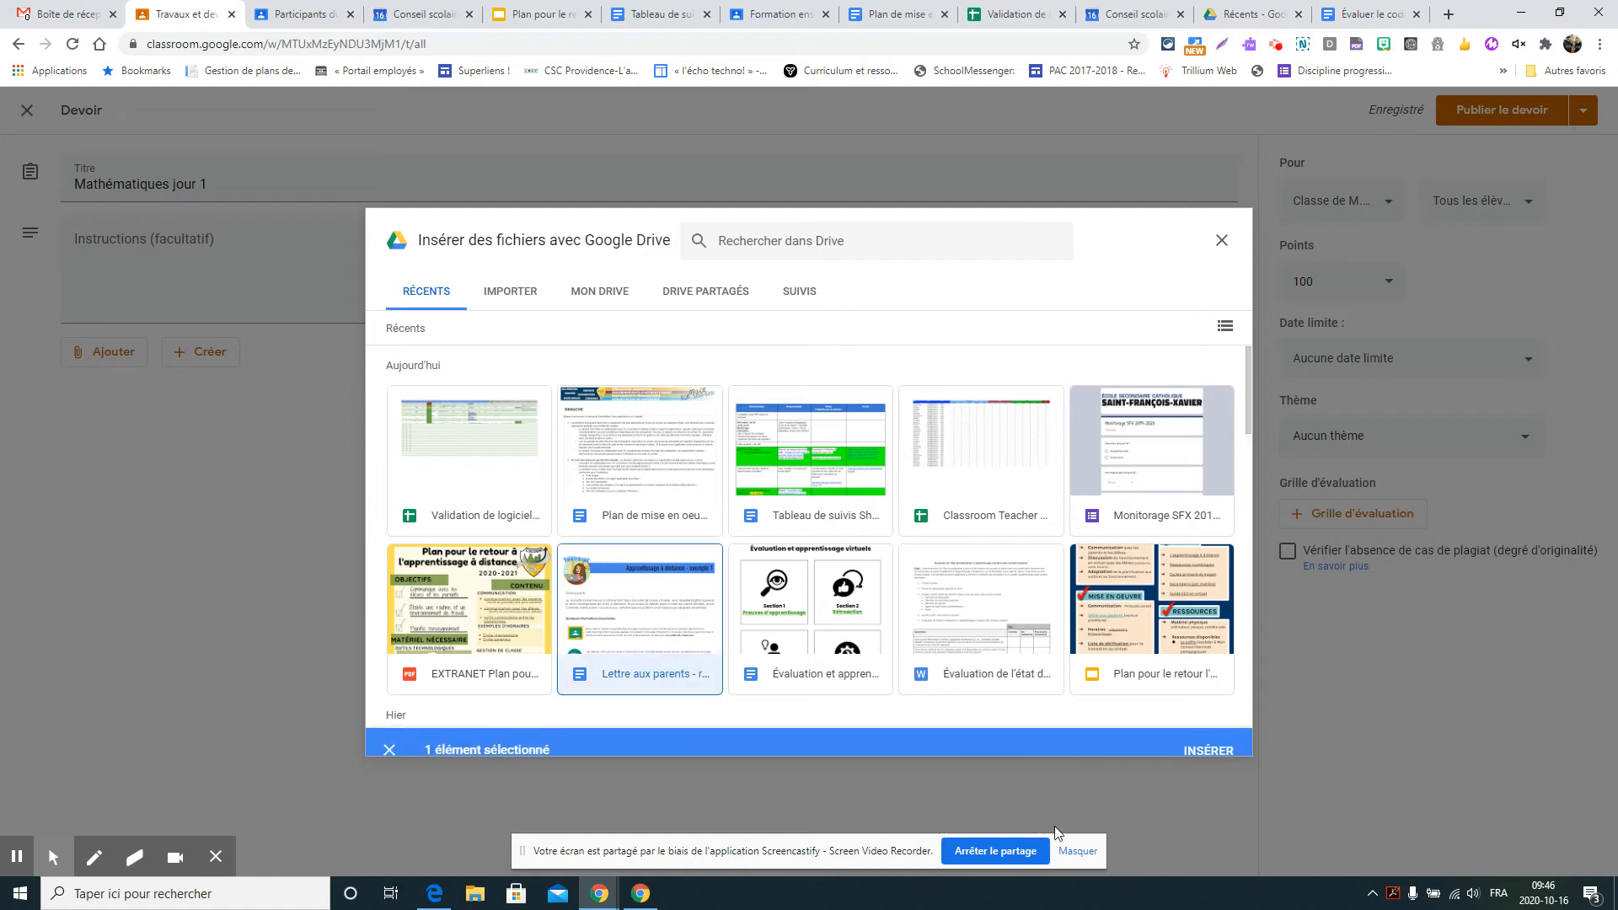
click(1191, 738)
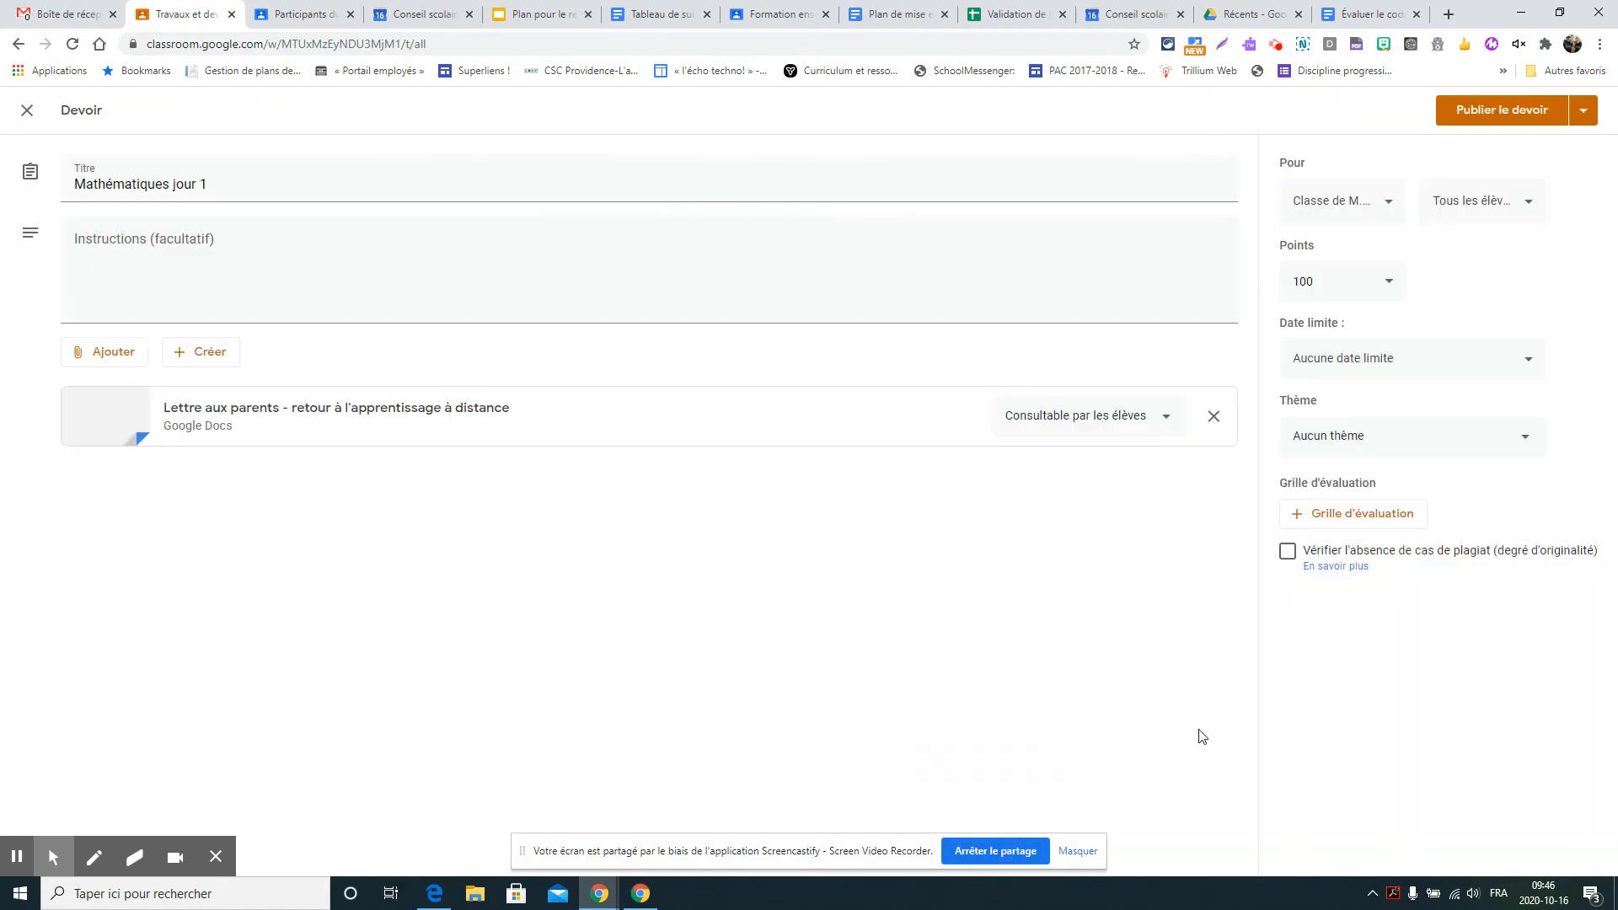
- Set the attached letter's sharing option to "Faire une copie par élève"
click(1164, 420)
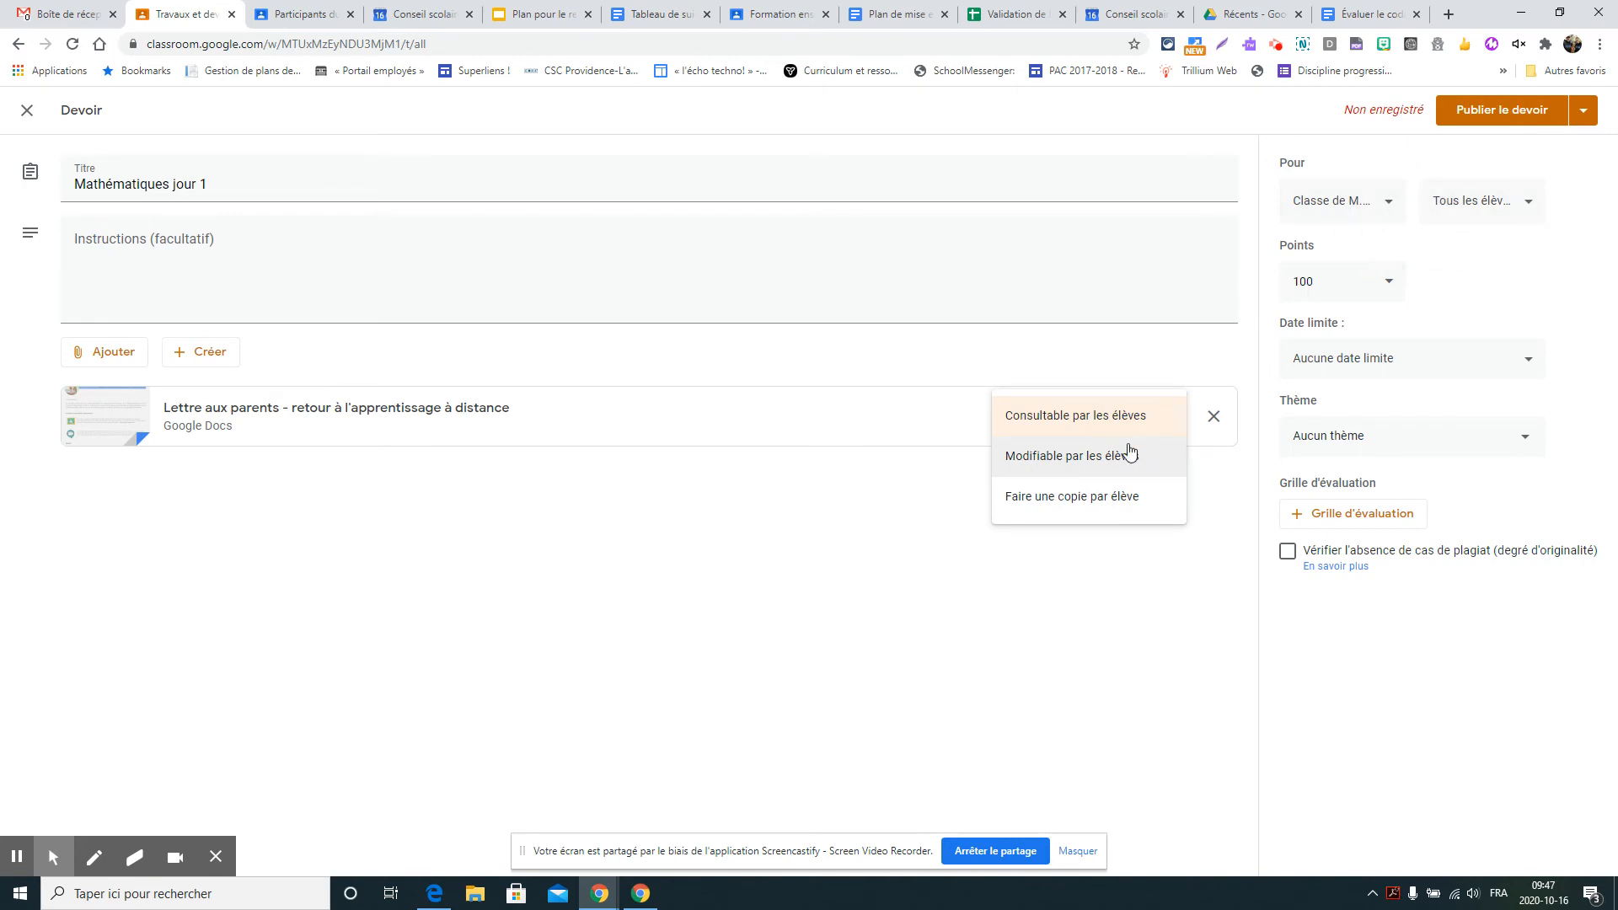
click(1084, 498)
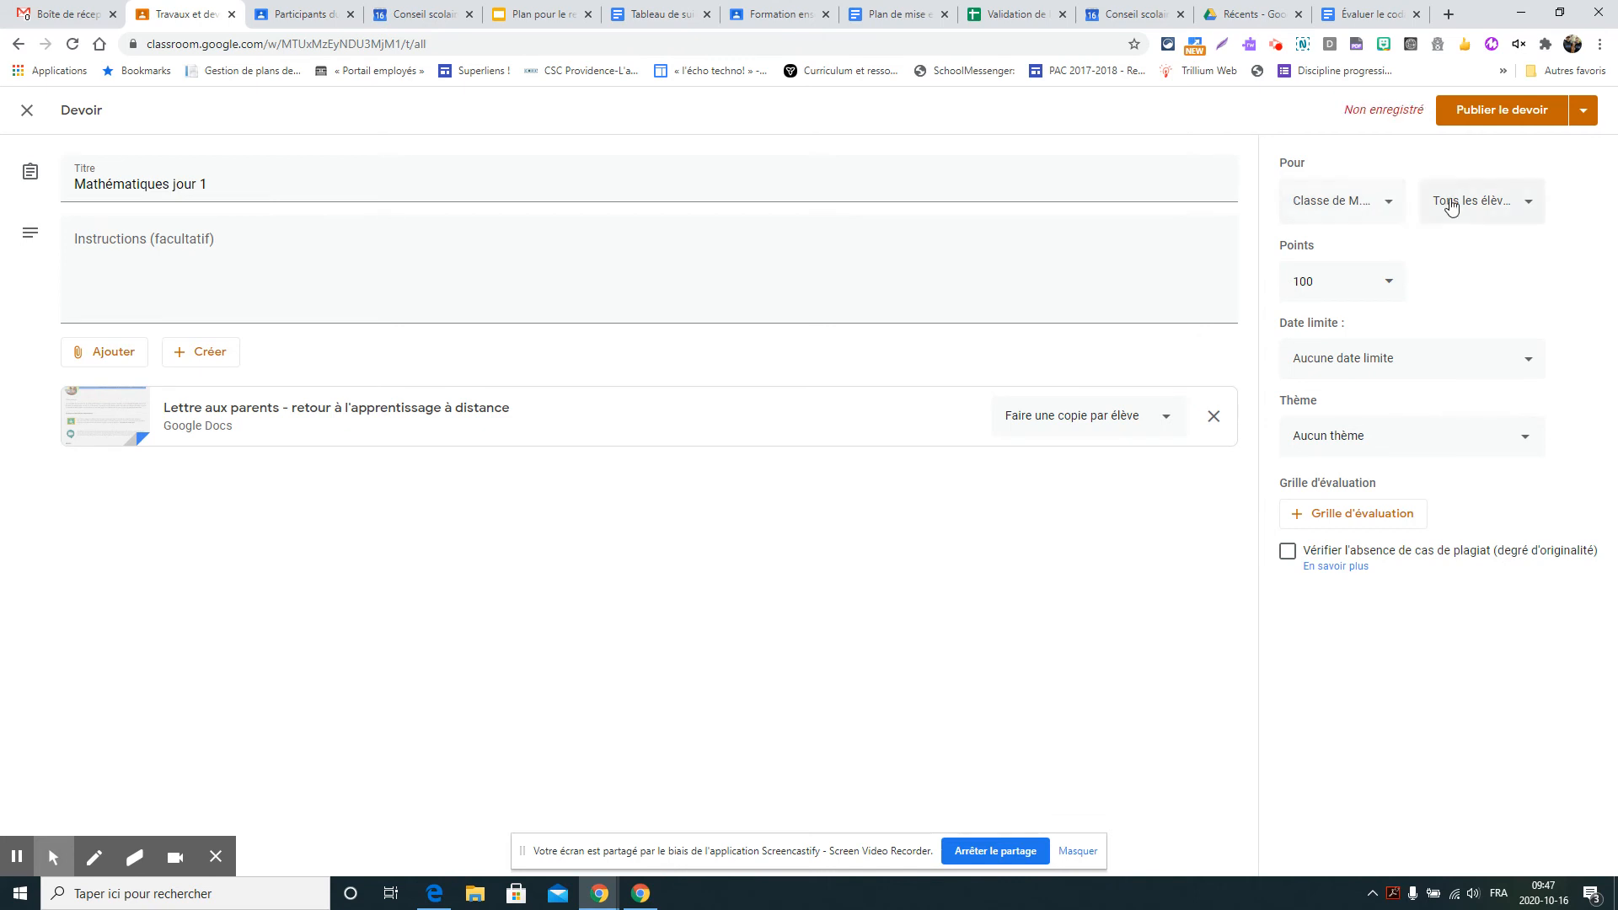
- Review which classes and which students the assignment can be assigned to, keeping the current recipients
click(1396, 209)
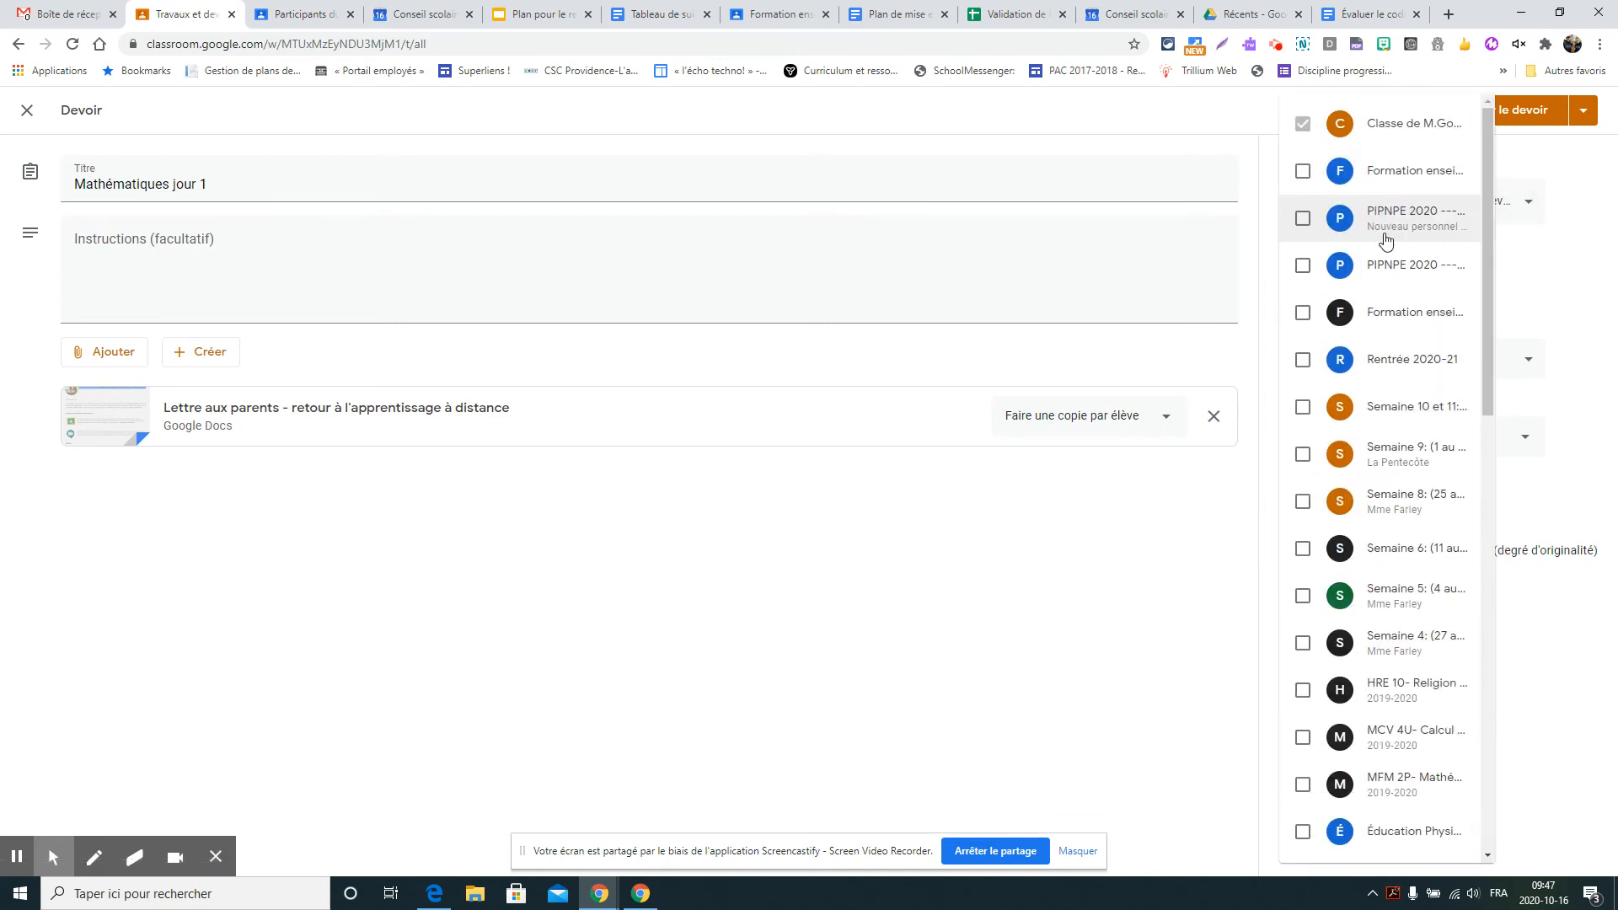
click(1591, 184)
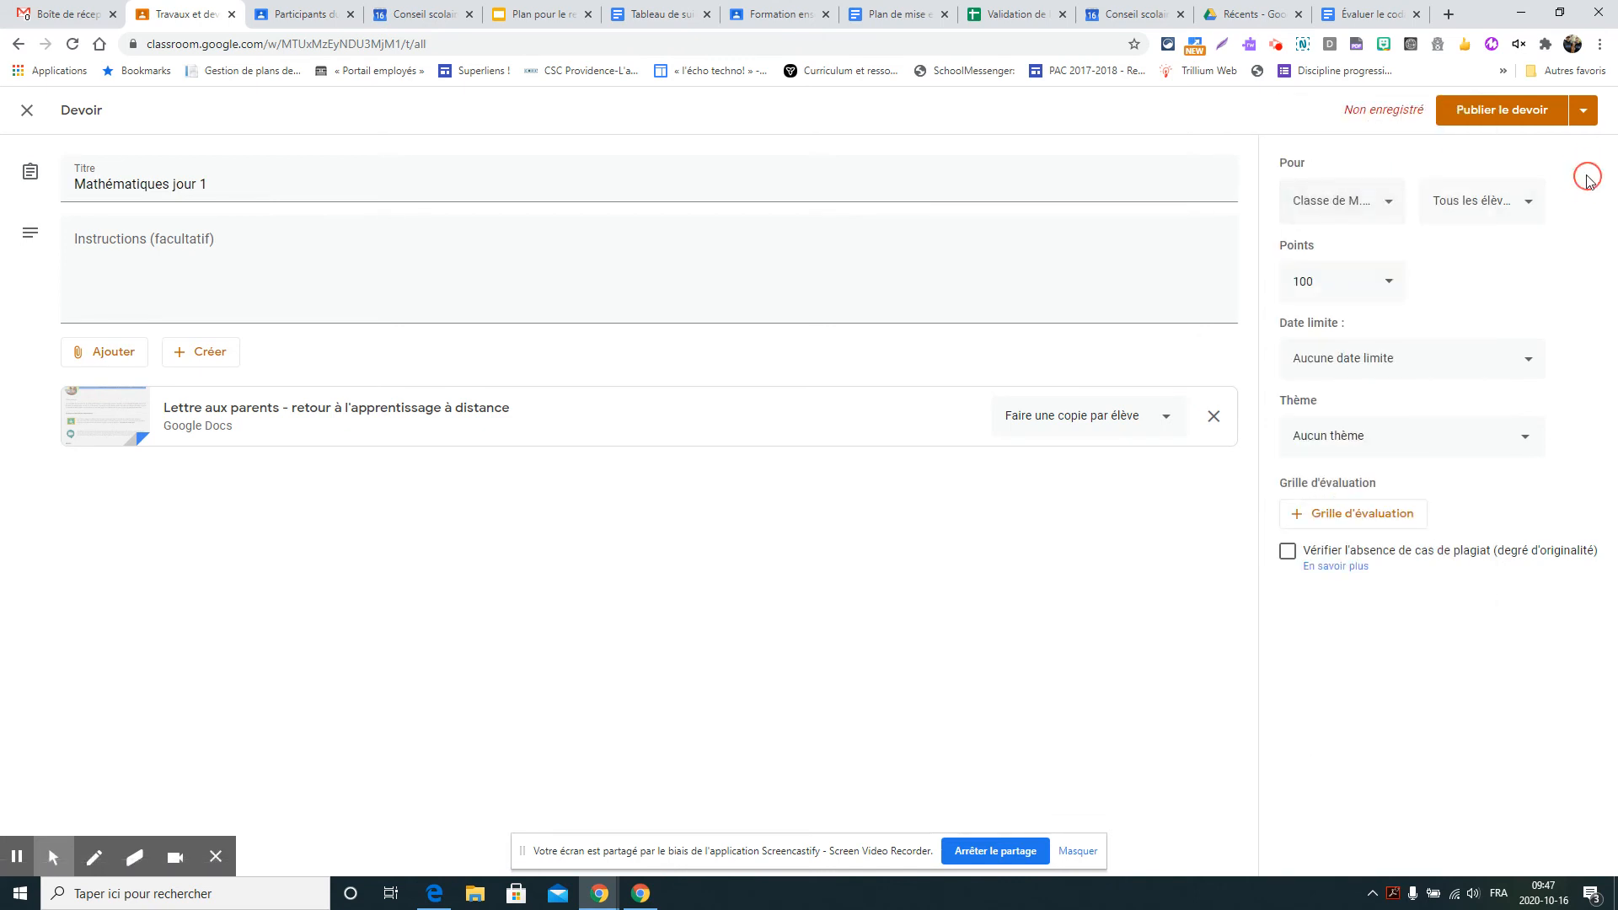
click(1530, 200)
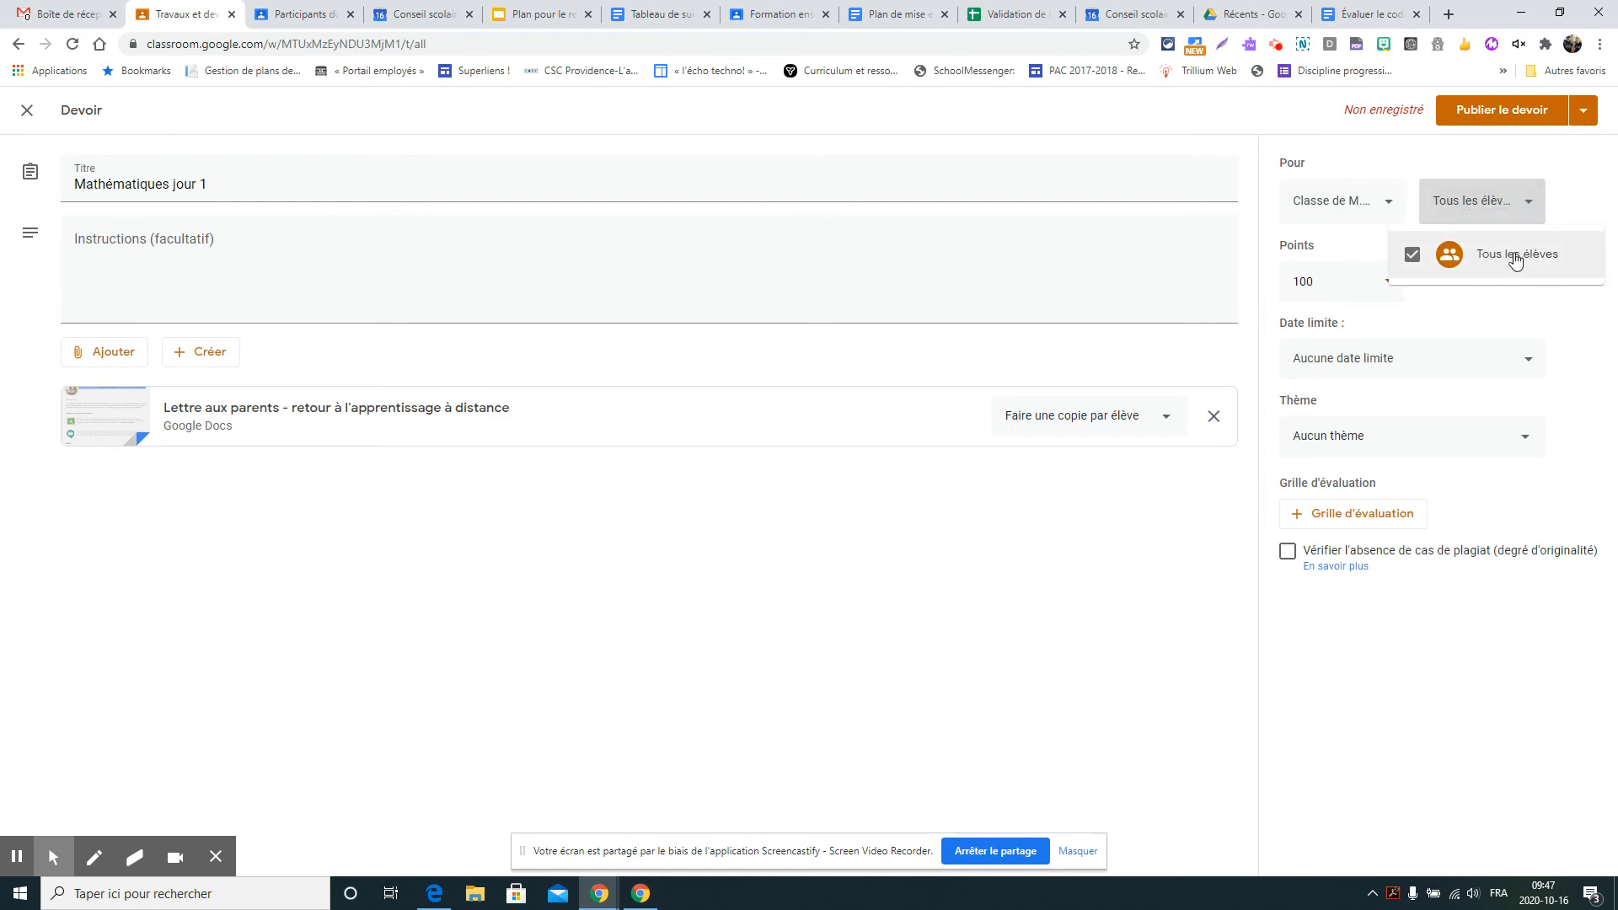
click(1601, 196)
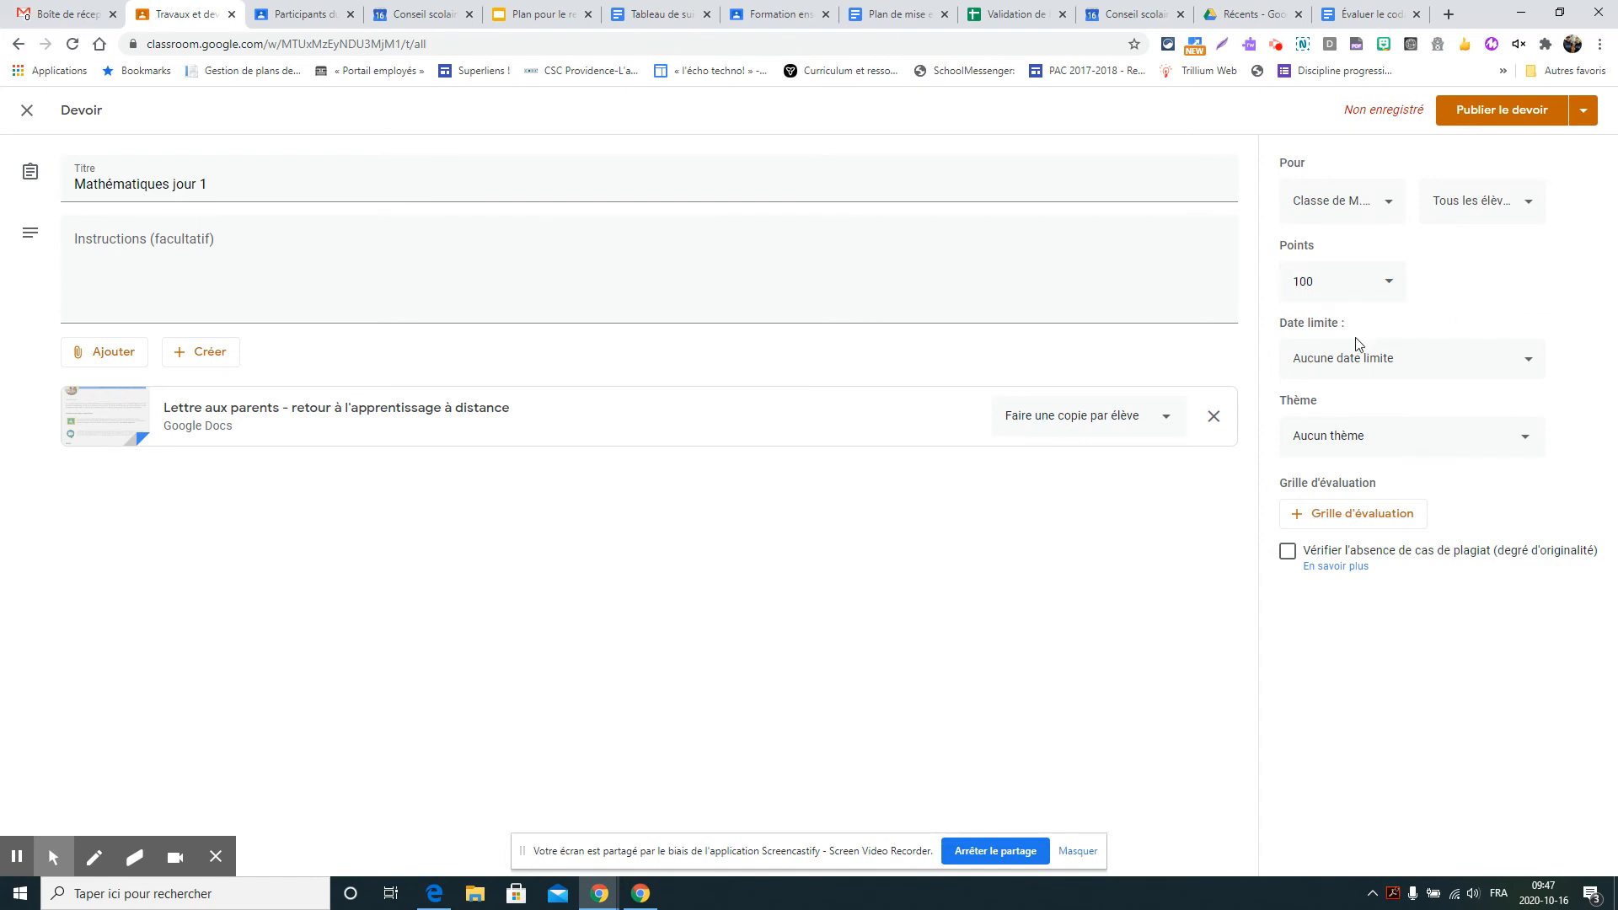
- Set the assignment's due date to 19 October 2020 at 23:59
click(1529, 362)
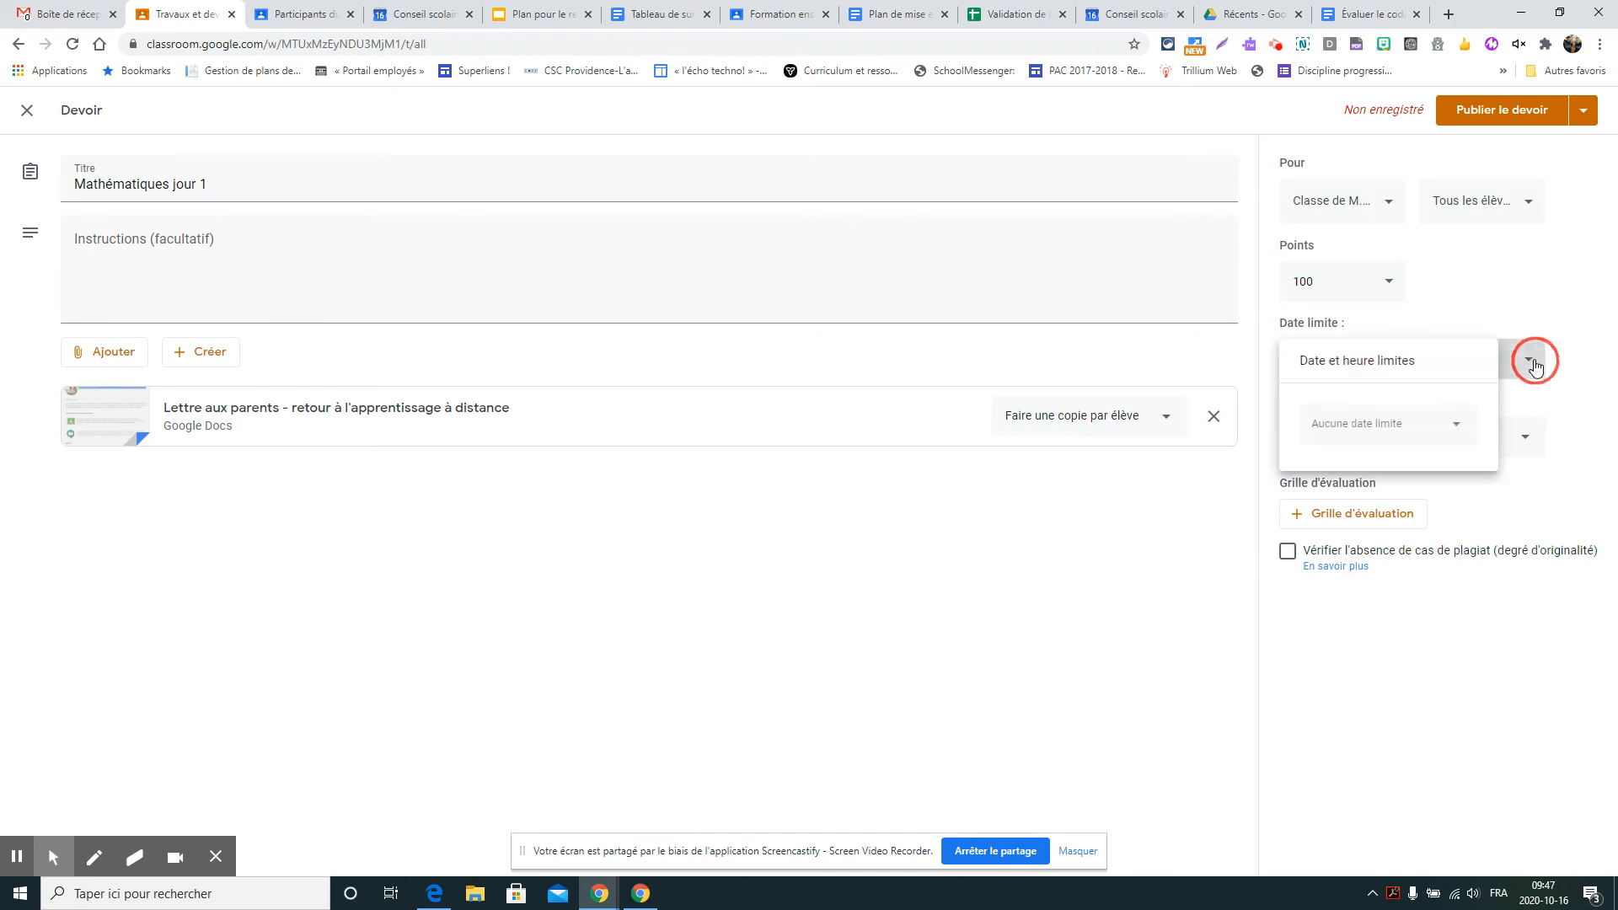
click(1451, 424)
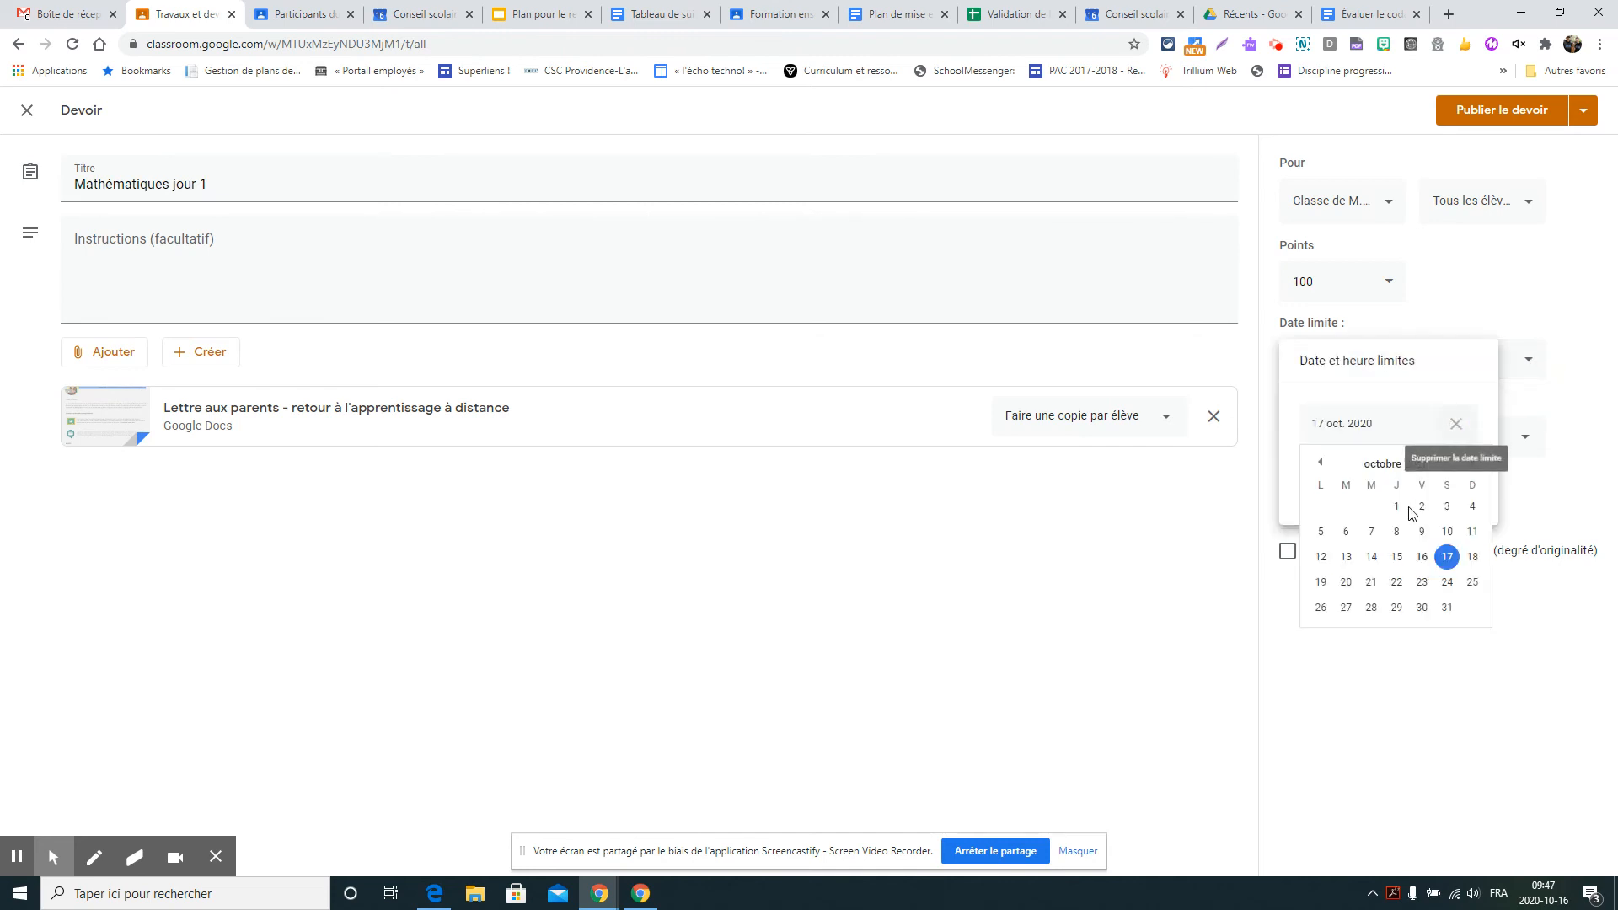
click(1321, 582)
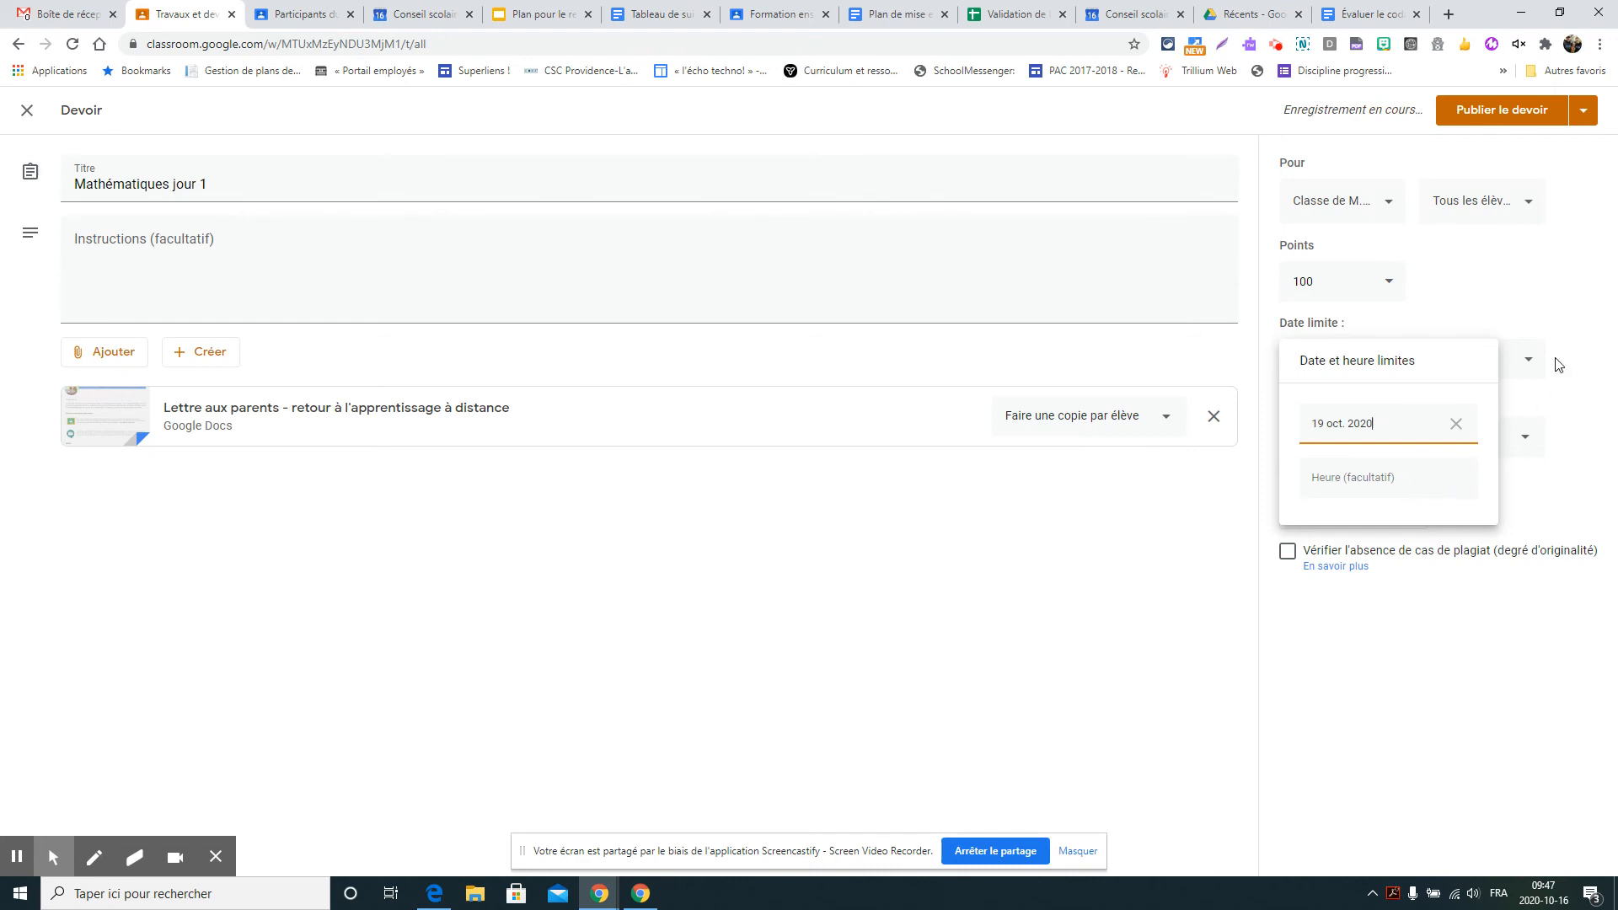
click(1444, 477)
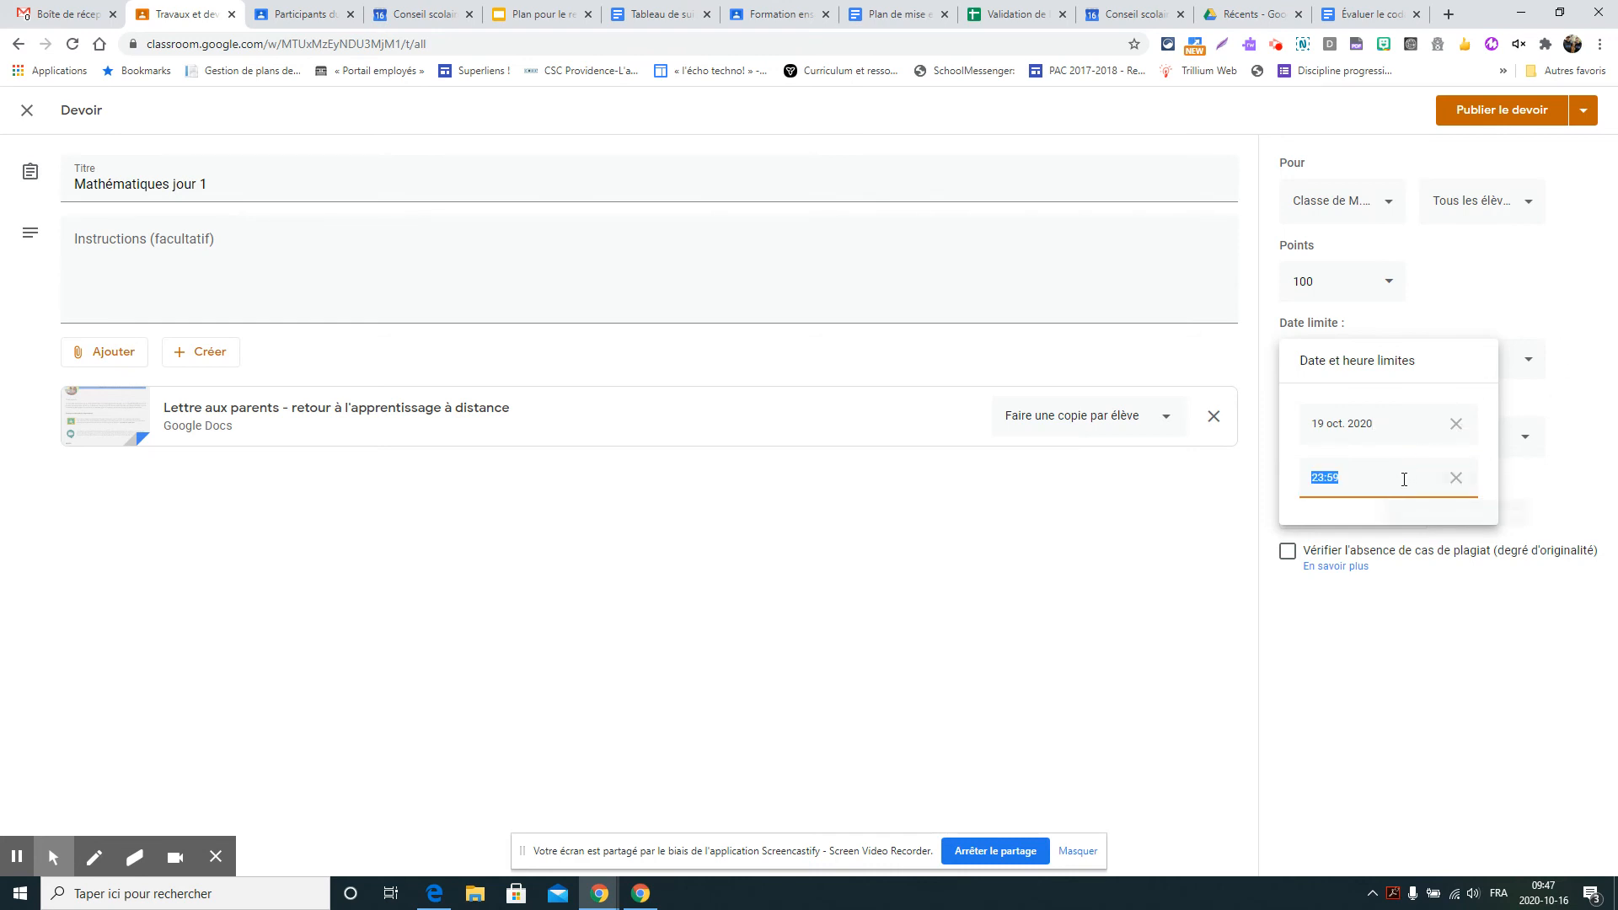
click(1568, 293)
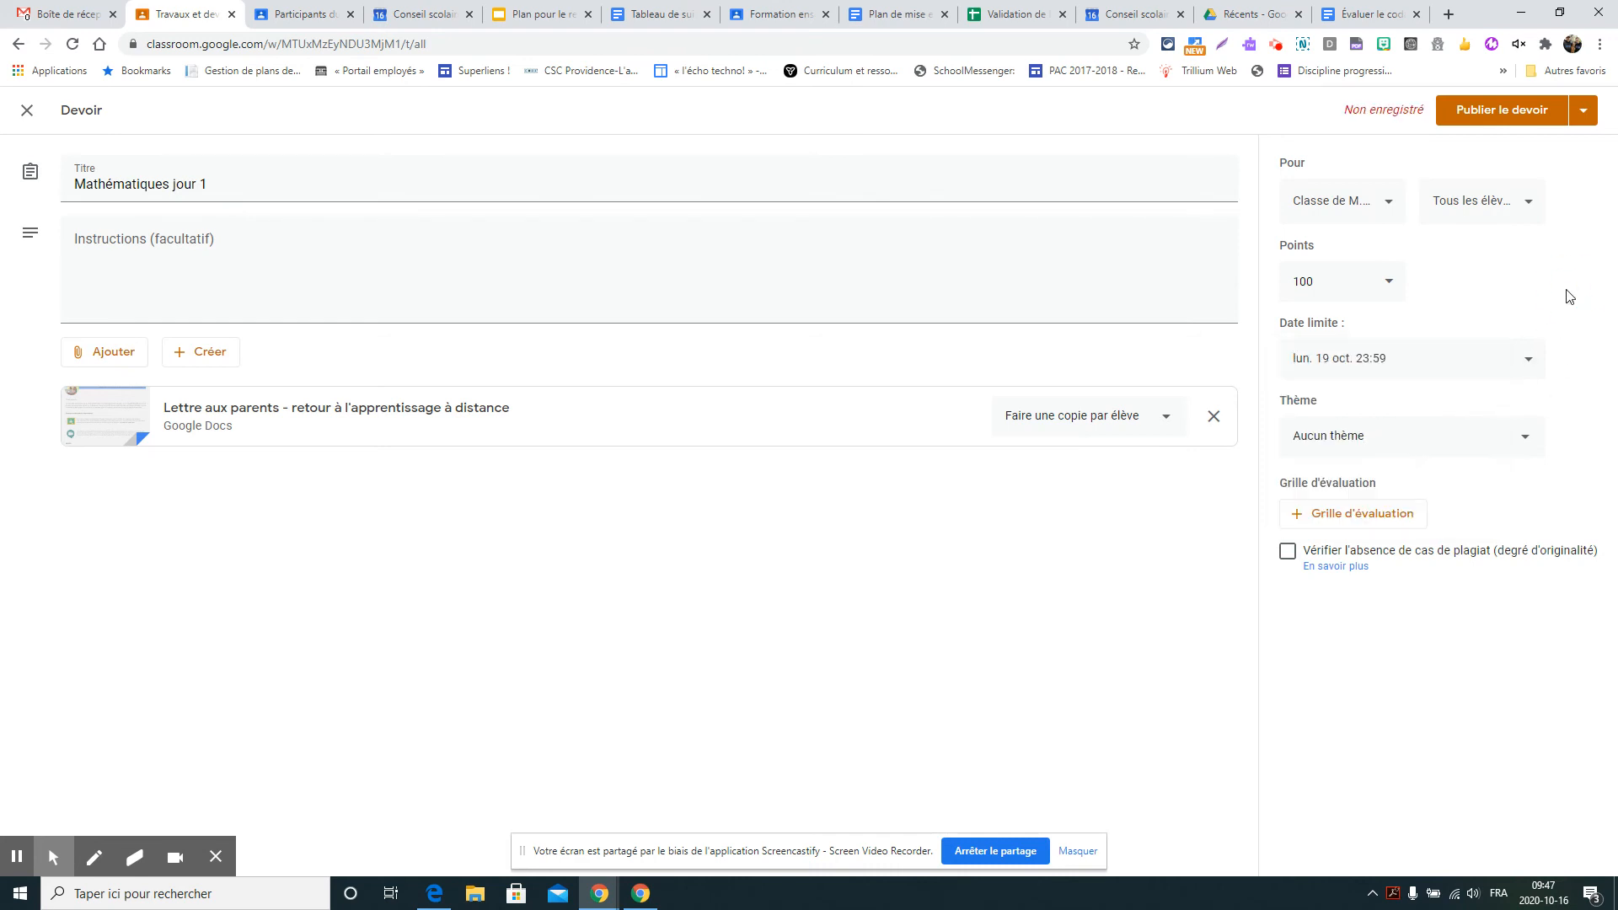
- File the assignment under the theme "Mathématiques" and try to publish it
click(1529, 440)
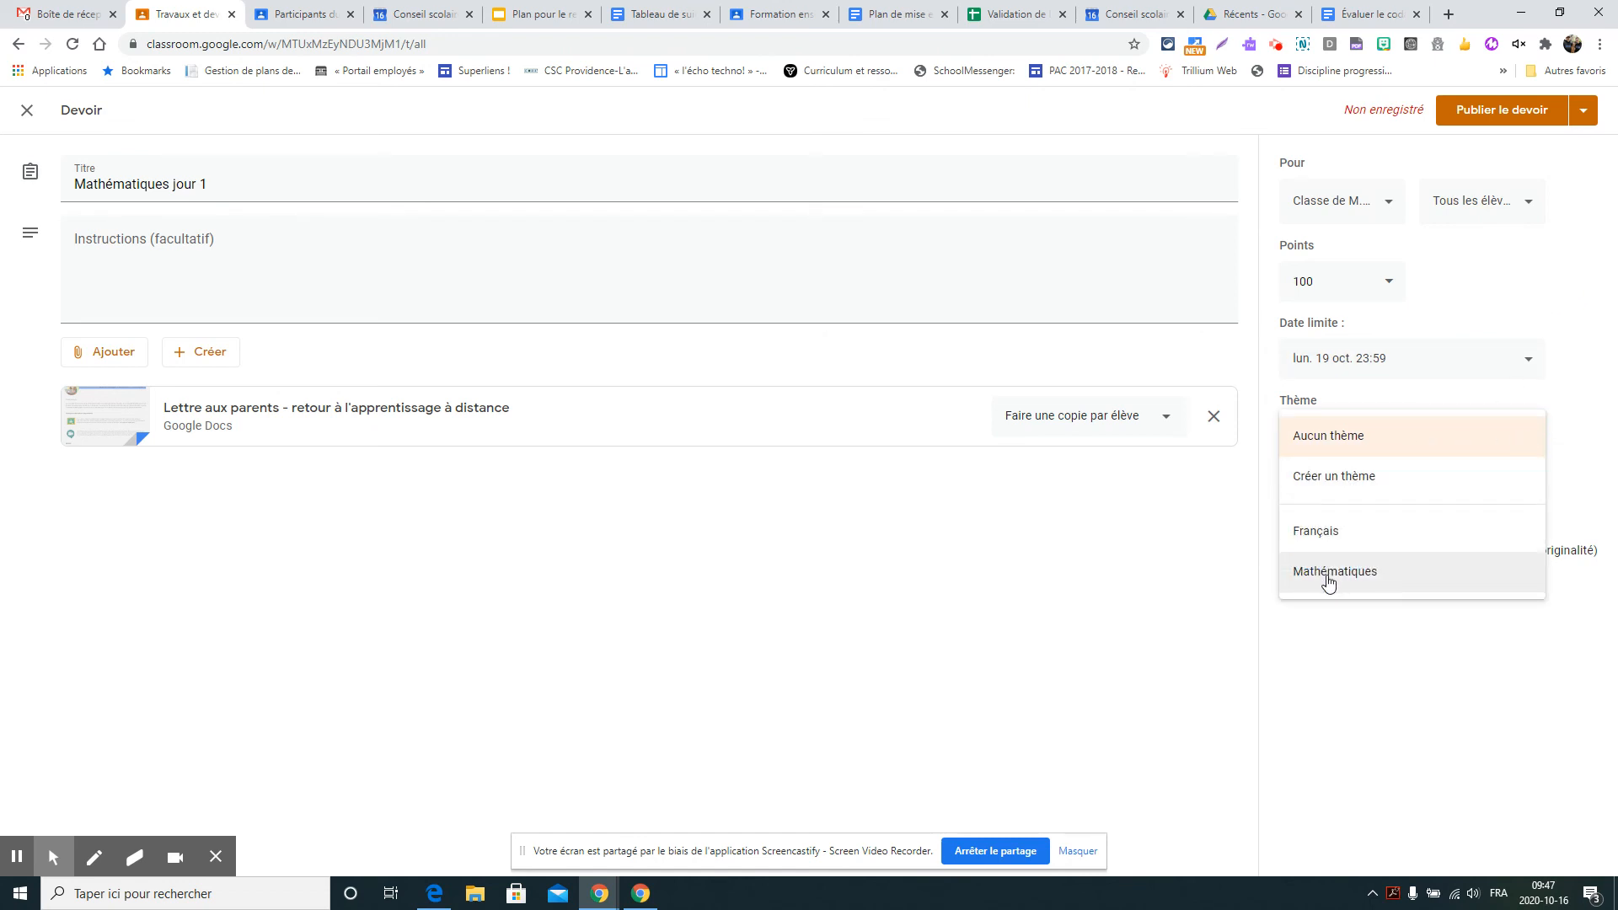
click(1335, 575)
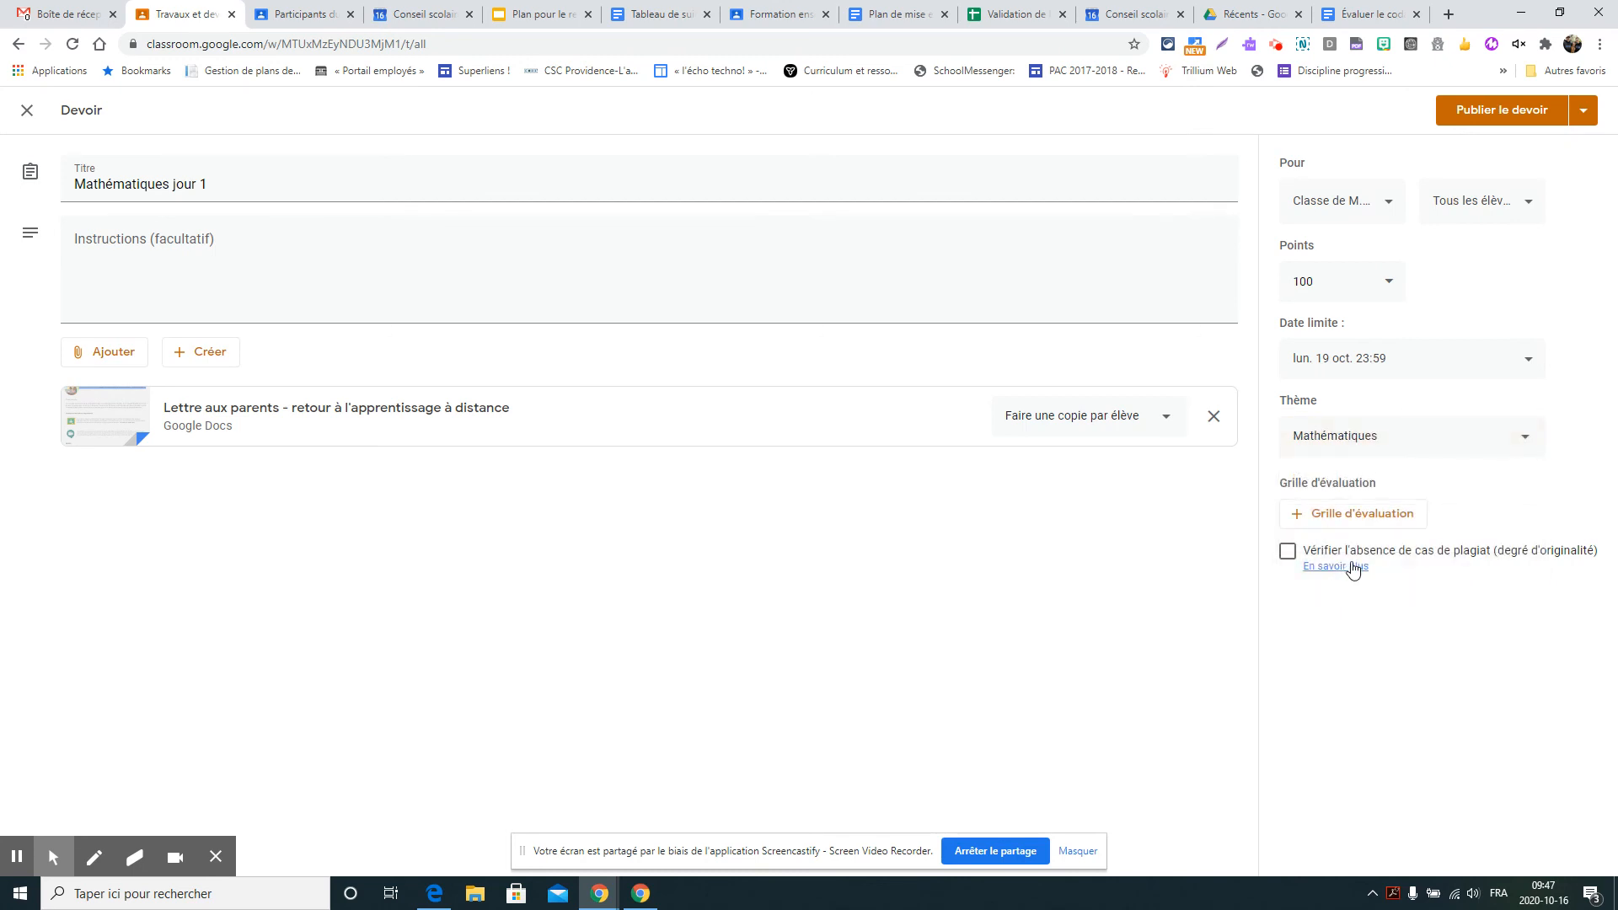
click(1506, 111)
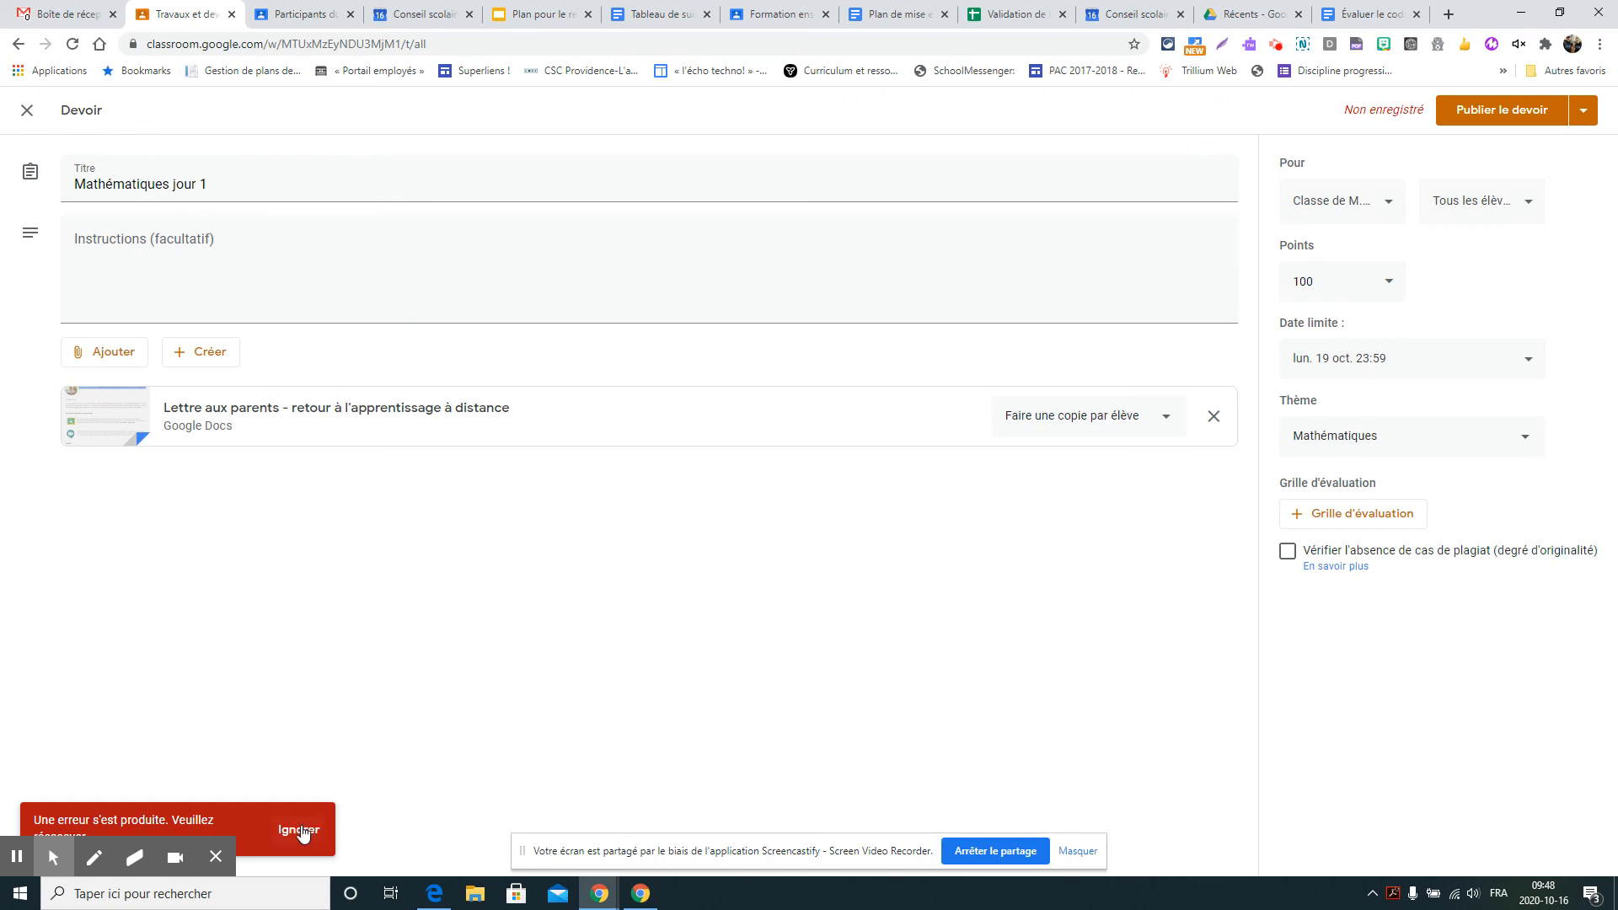
click(301, 831)
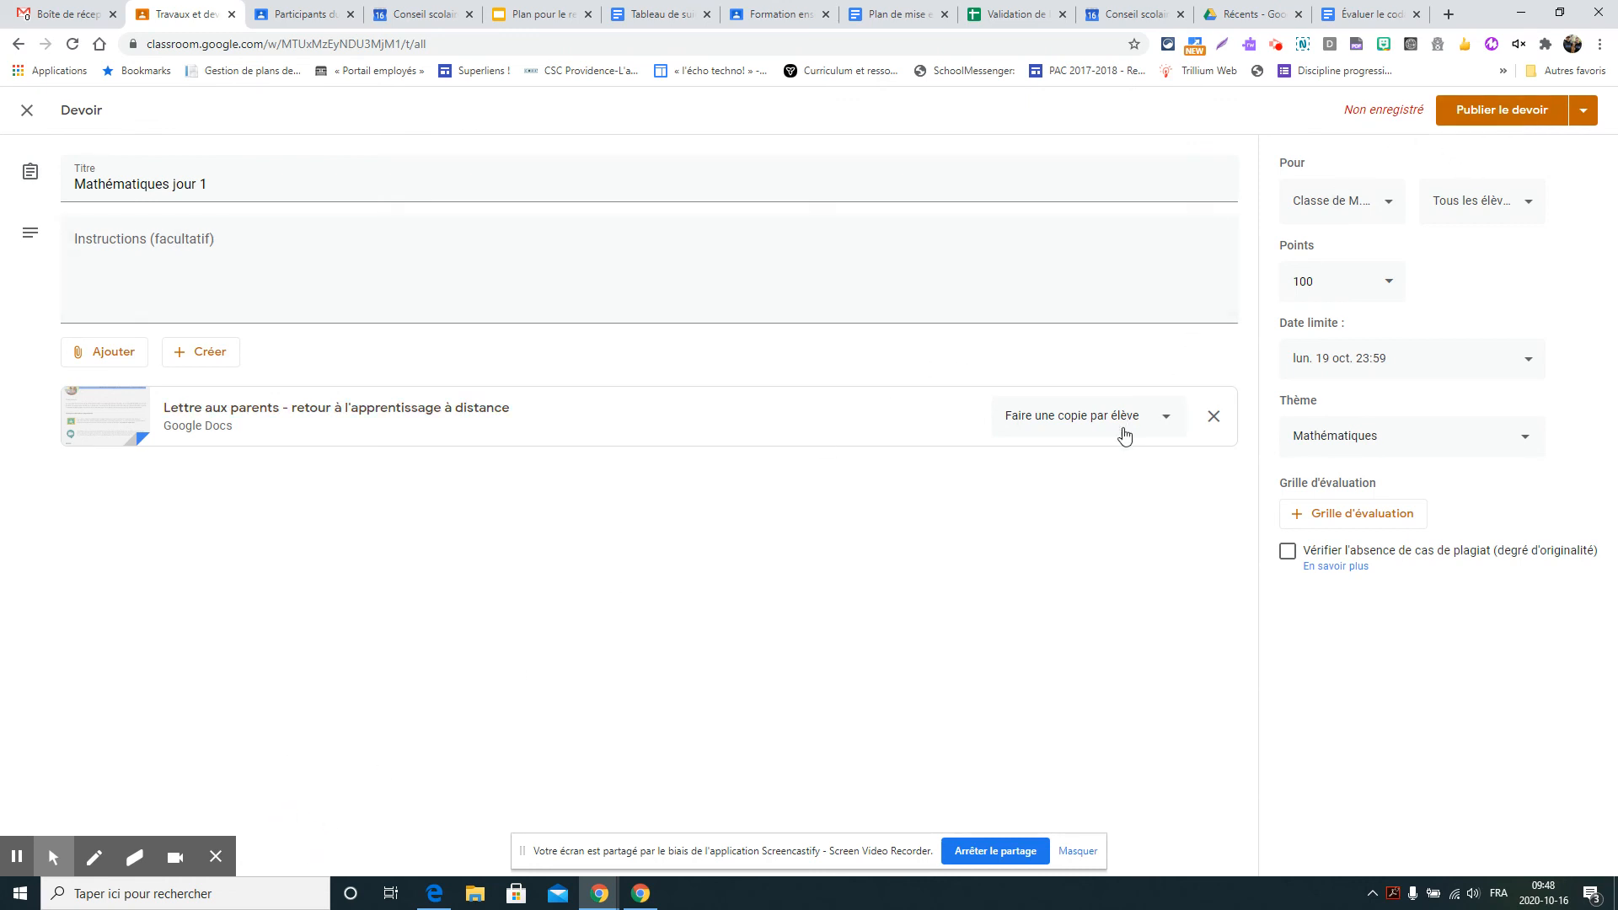
- Replace the attached letter with the recent Google Drive document "Plan de mise en oeuvre de pour l'achat de logiciels"
click(1166, 416)
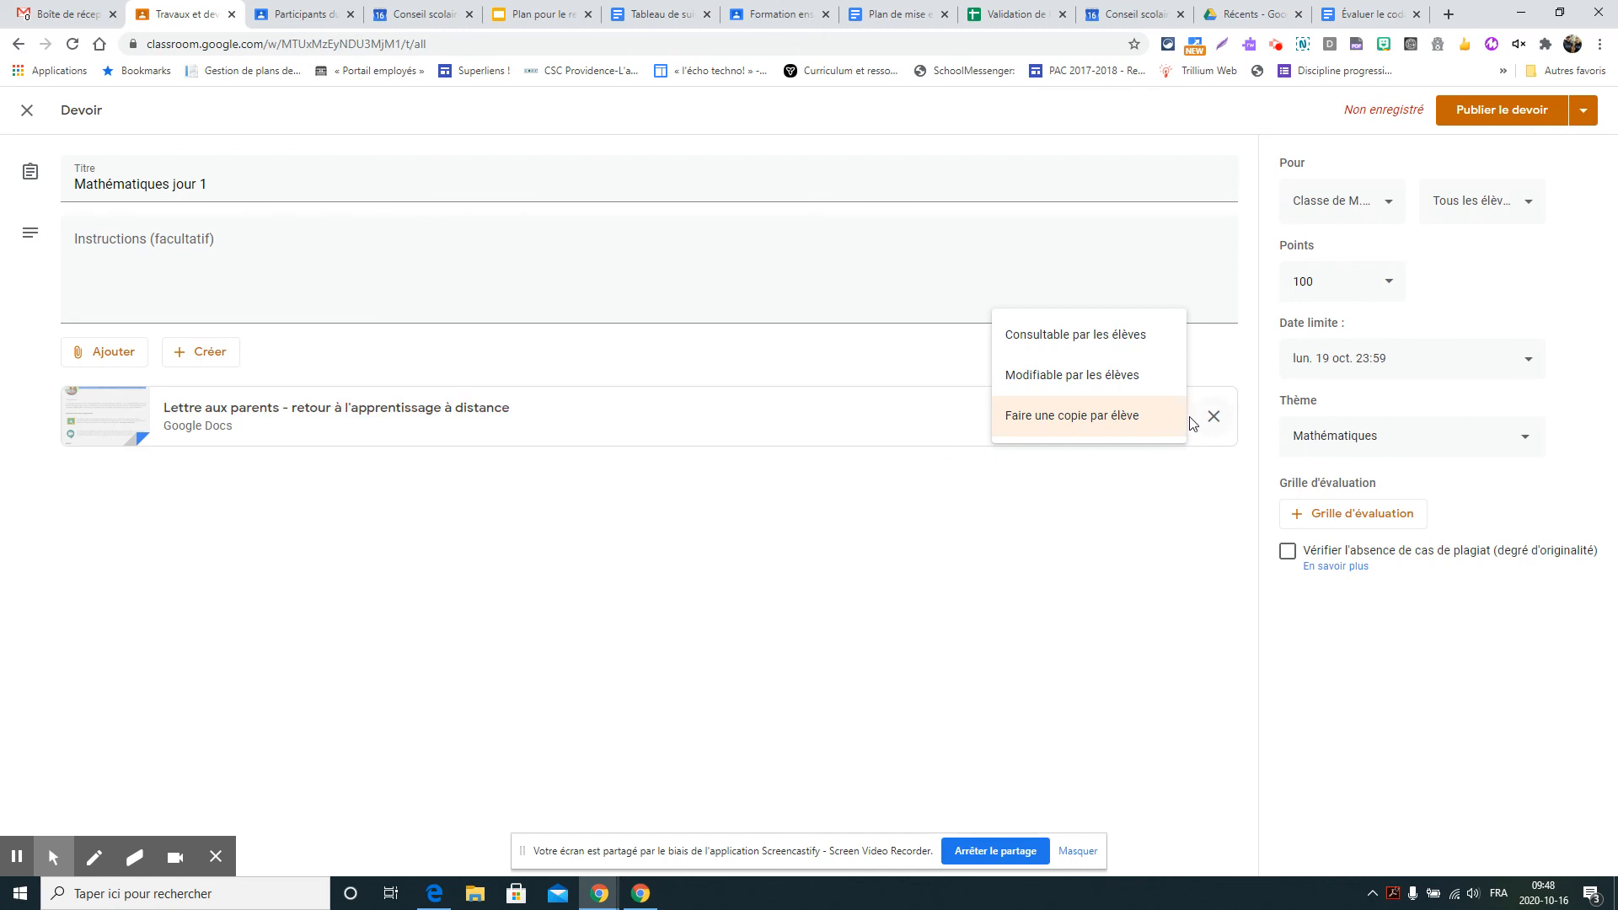
click(1214, 416)
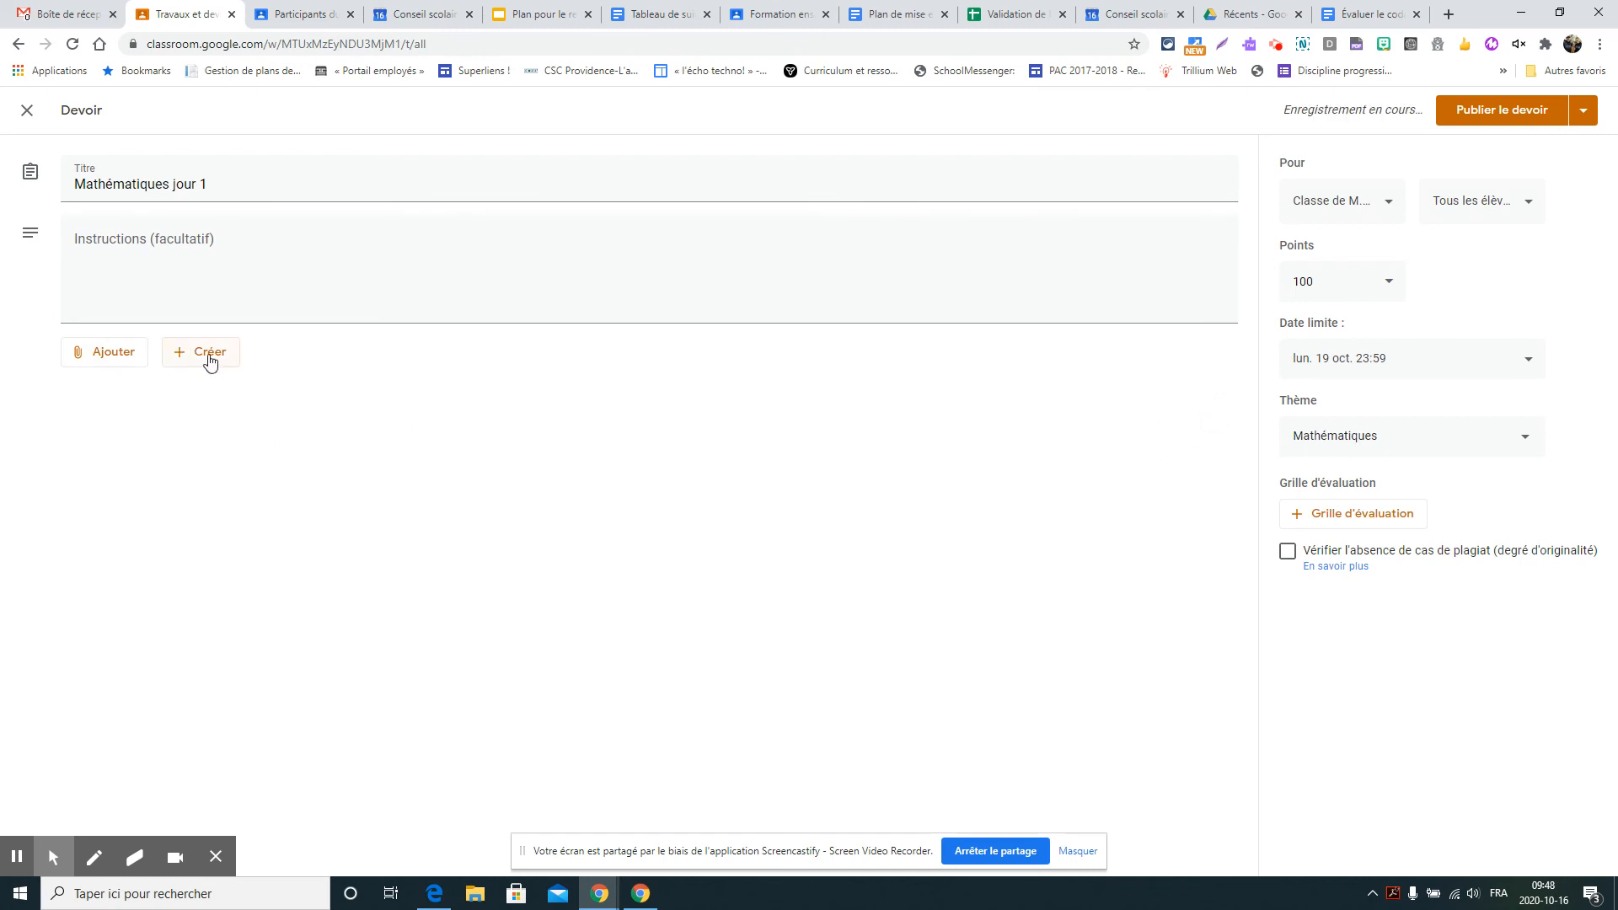
click(122, 355)
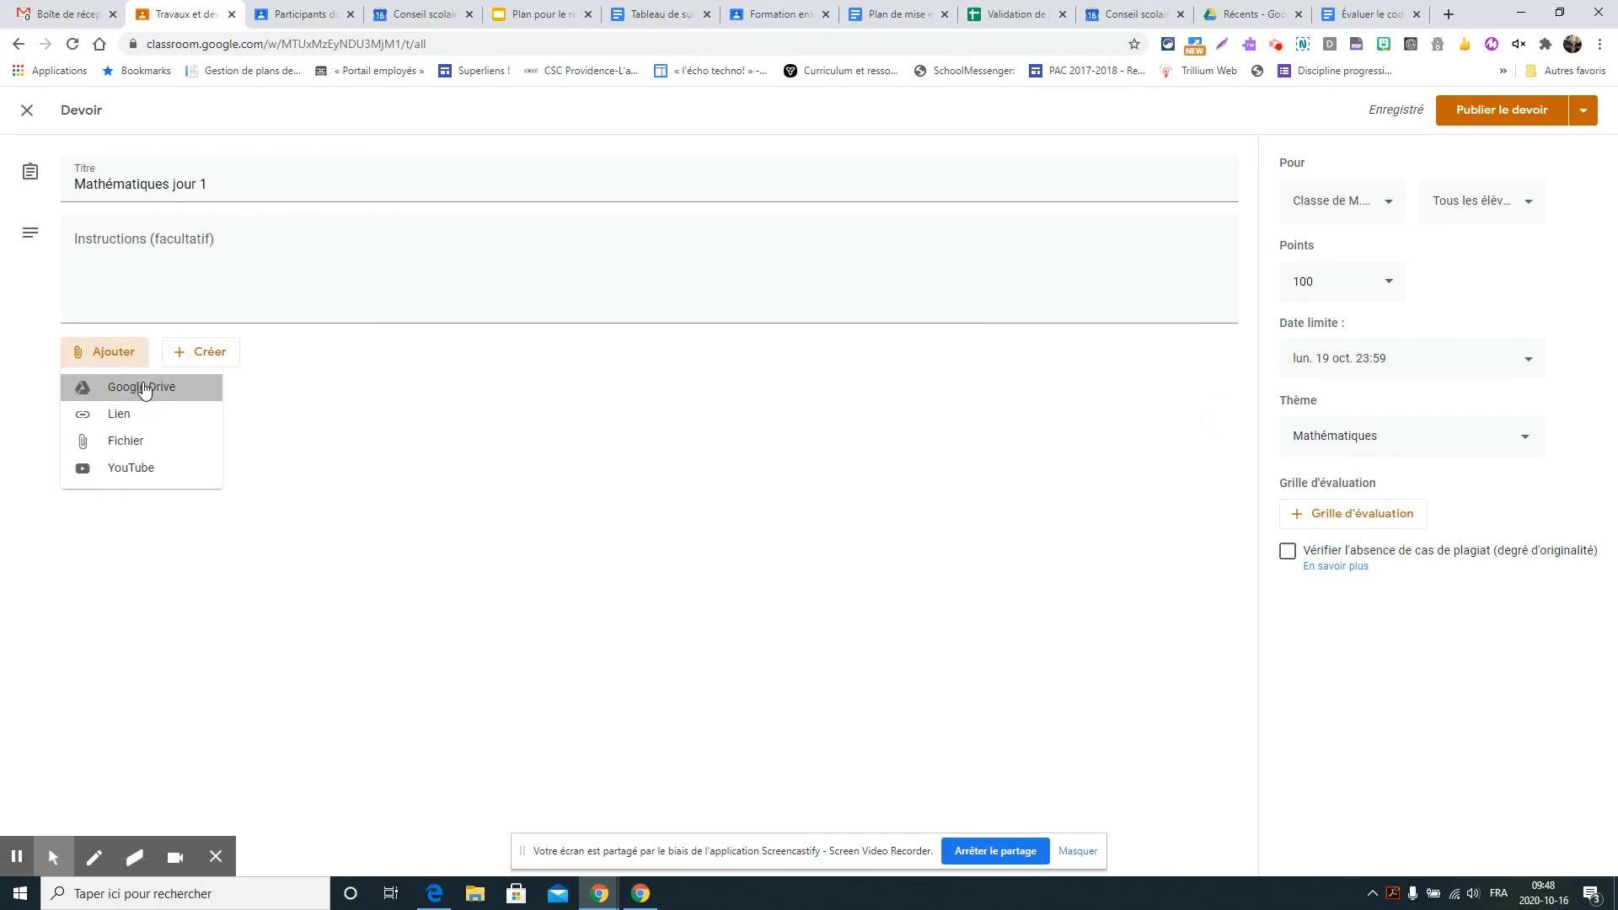
click(144, 388)
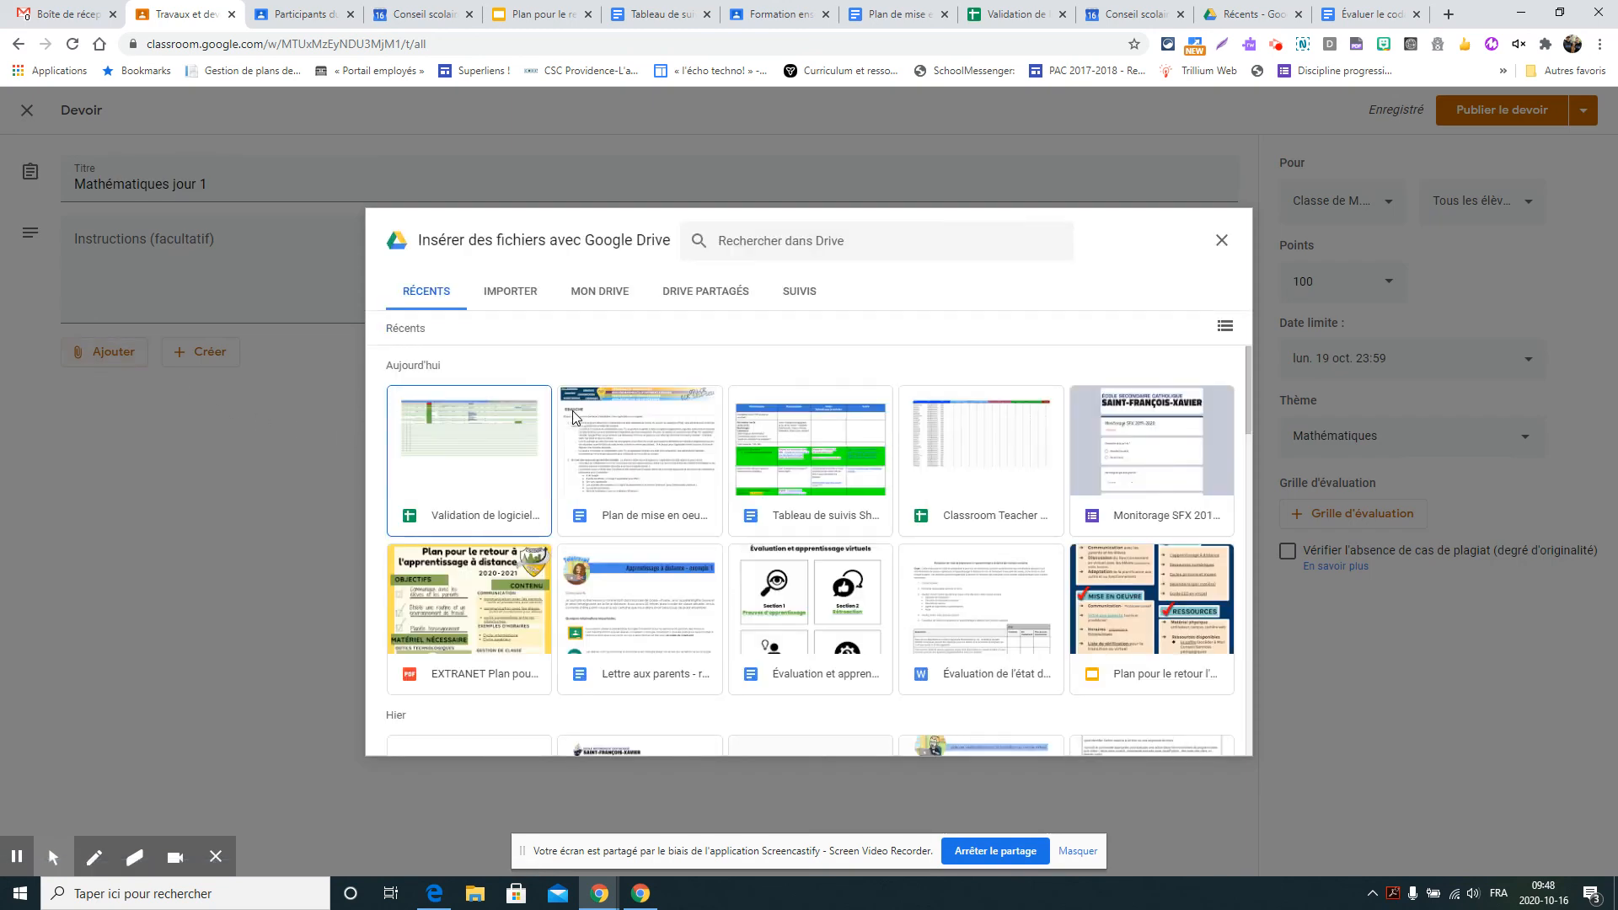
click(667, 478)
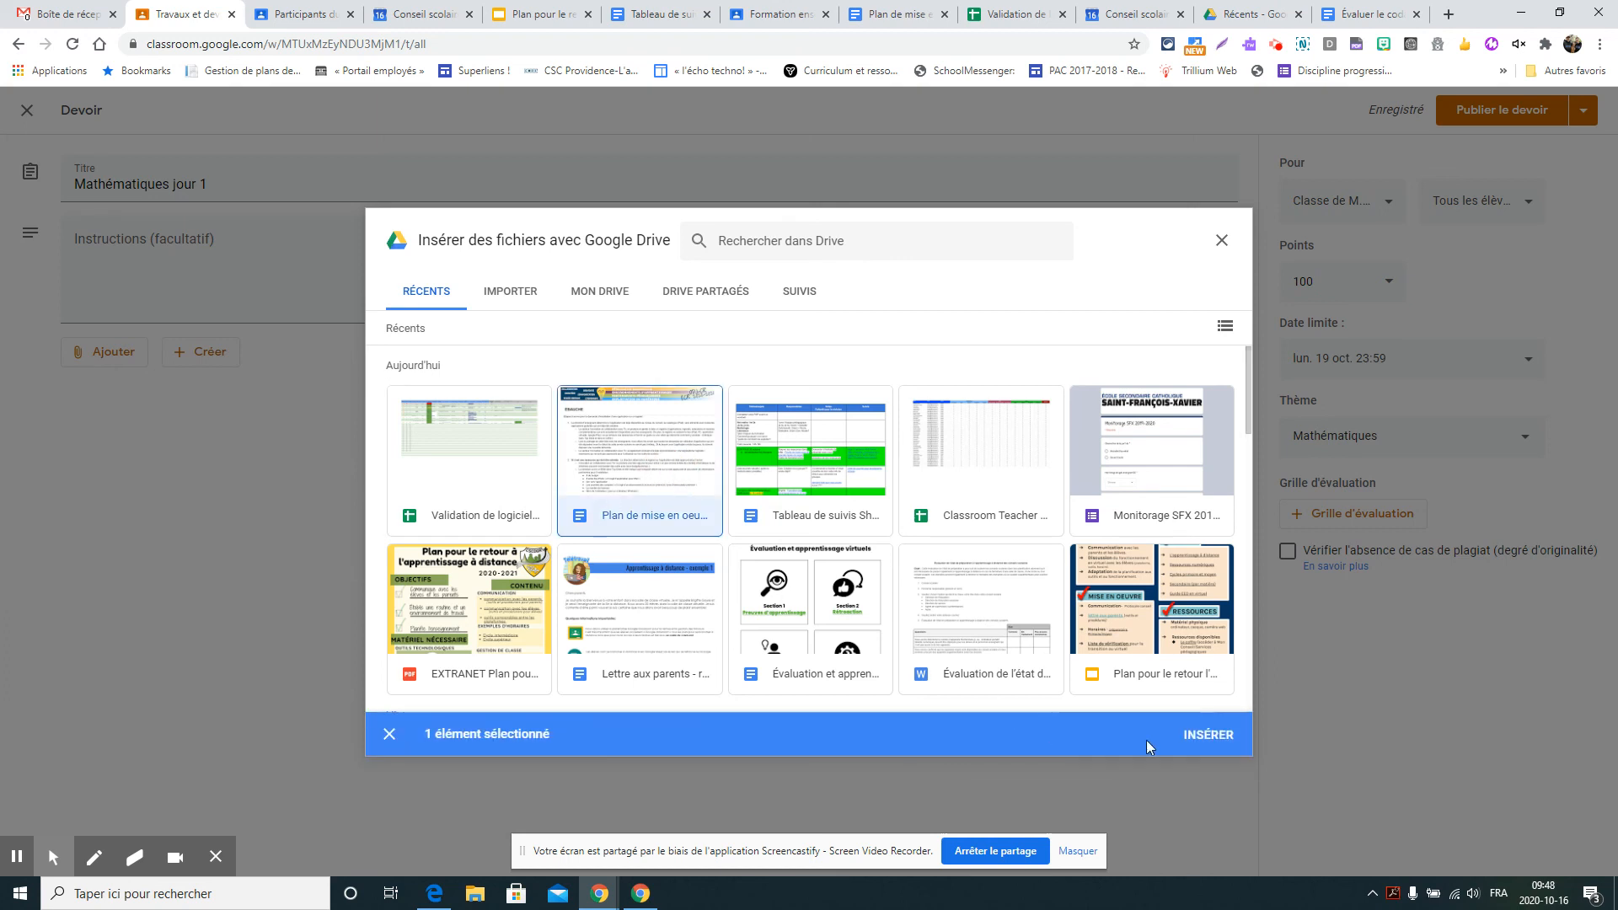
click(1204, 736)
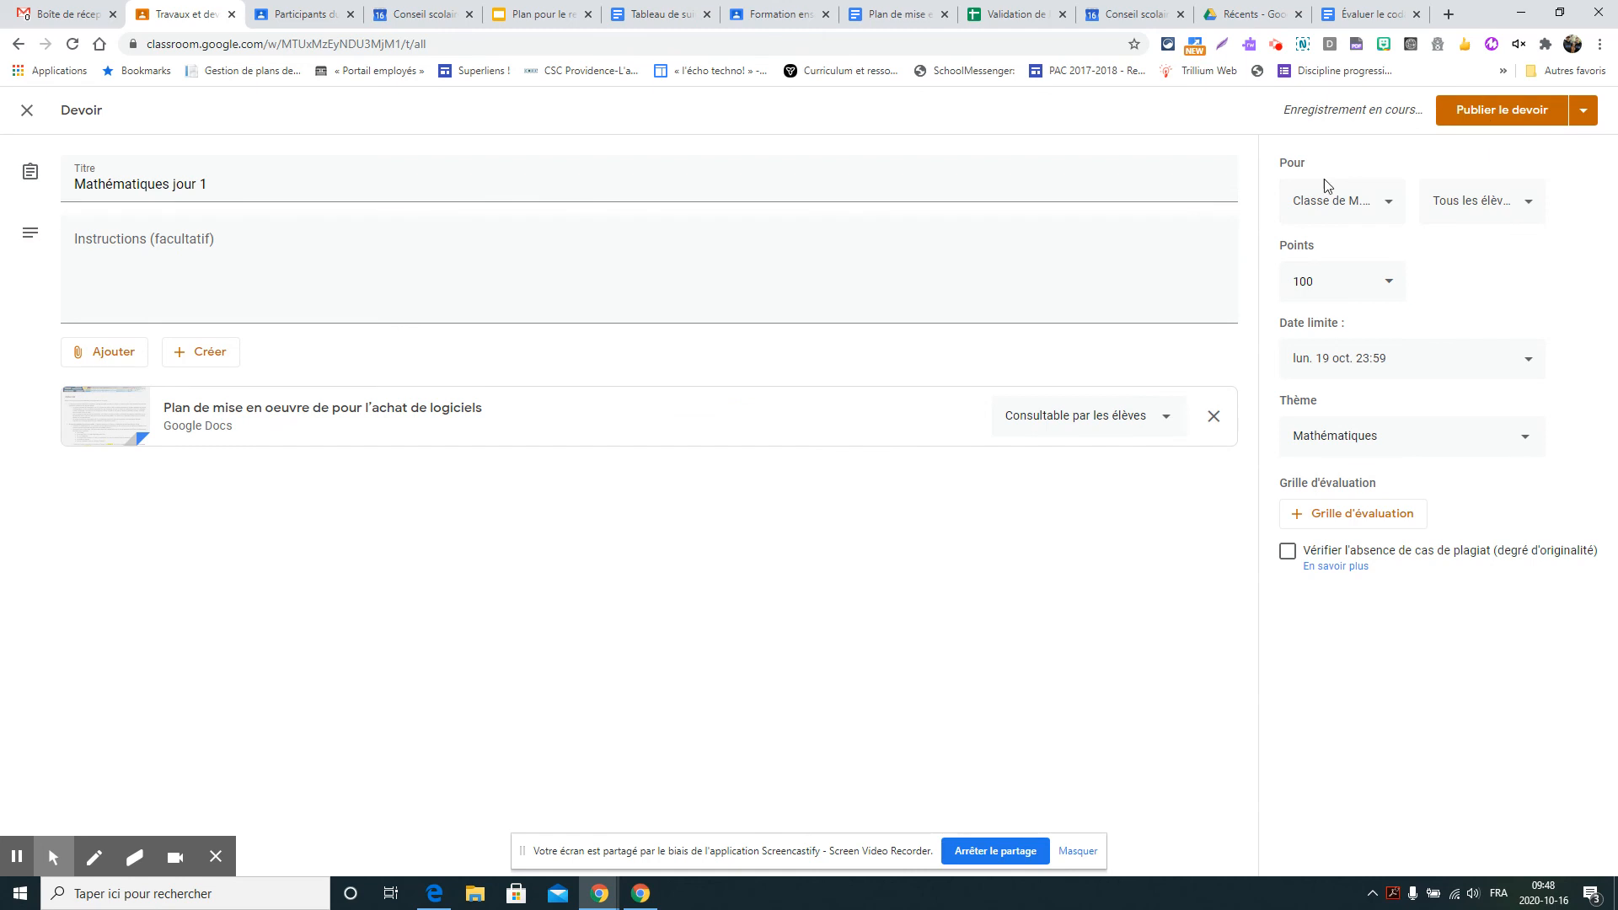
- Set the attached document to "Faire une copie par élève" and publish the assignment
click(1167, 416)
click(1104, 501)
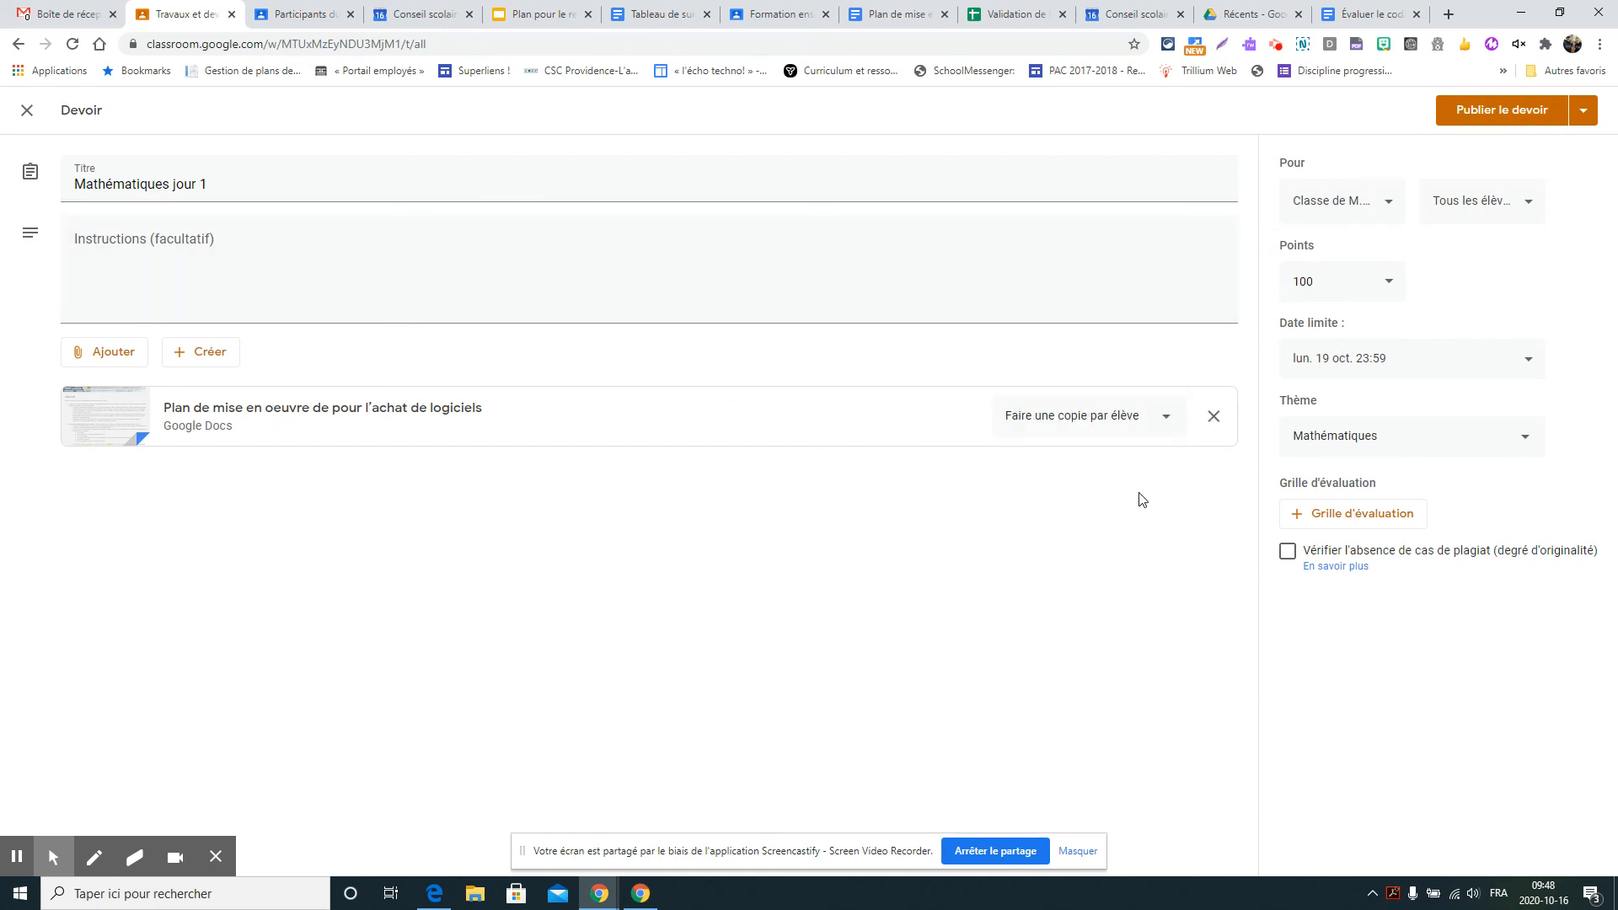
click(1501, 110)
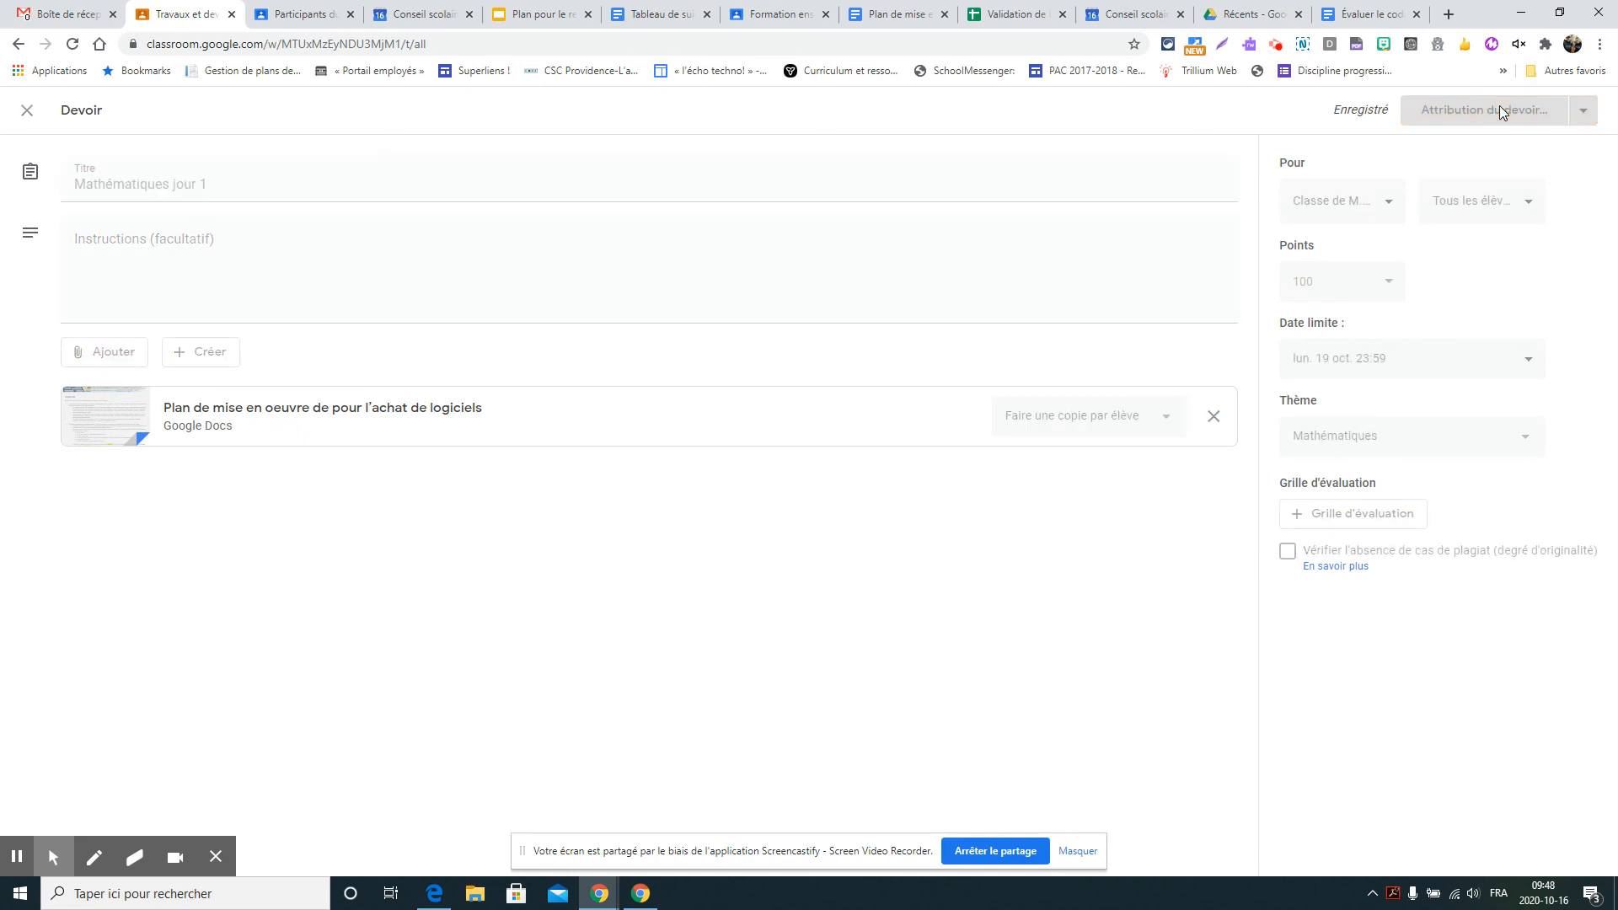